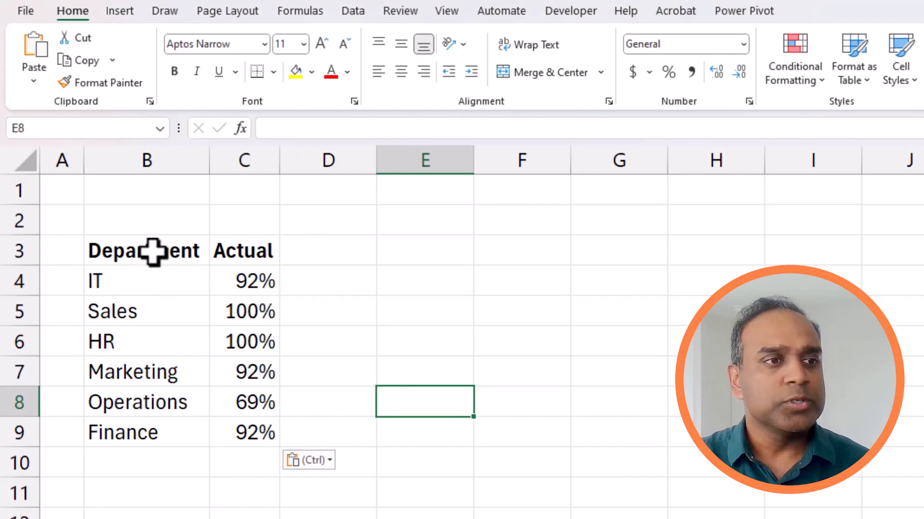
left_click(202, 252)
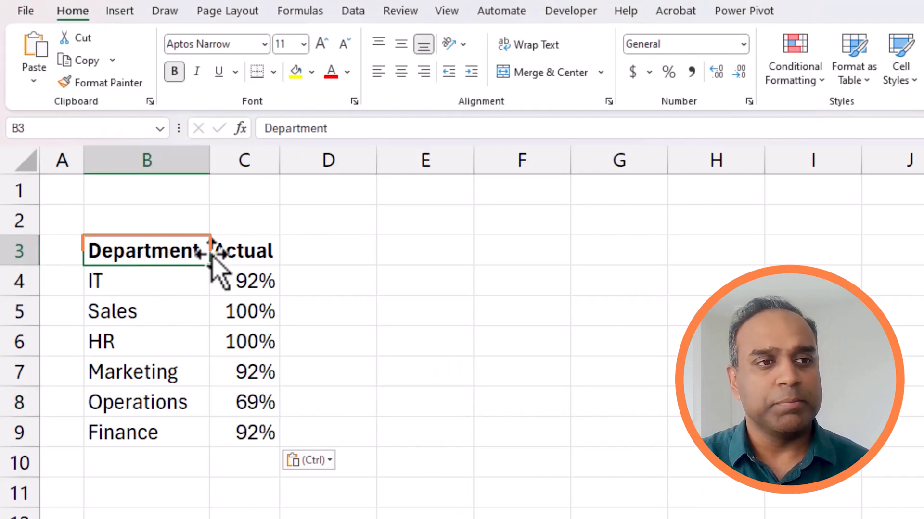
left_click(238, 246)
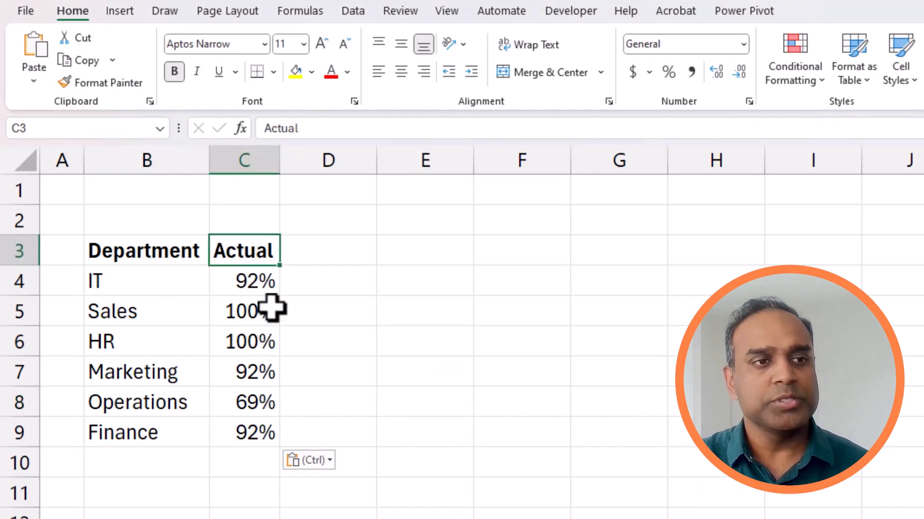
left_click(266, 288)
left_click_drag(249, 331, 243, 435)
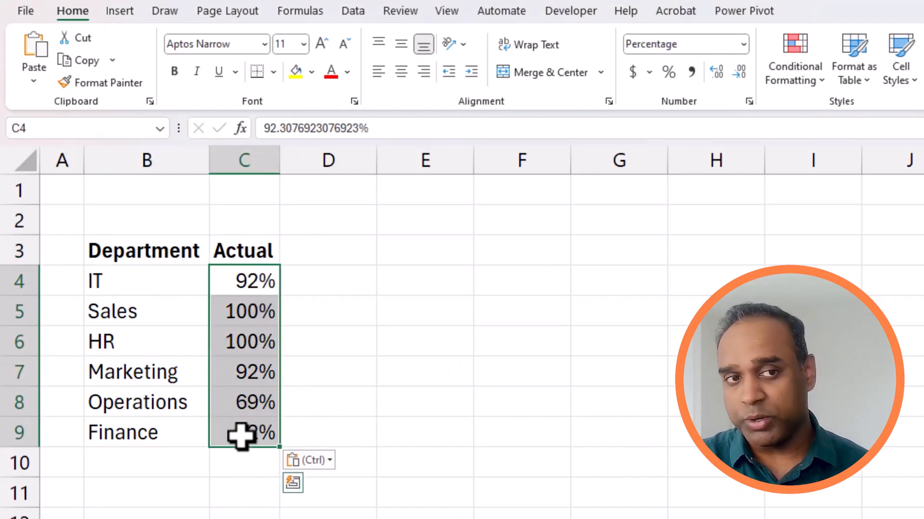
Add a Target column beside Actual with a bold header and 100% for every department from IT to Finance.
left_click(327, 260)
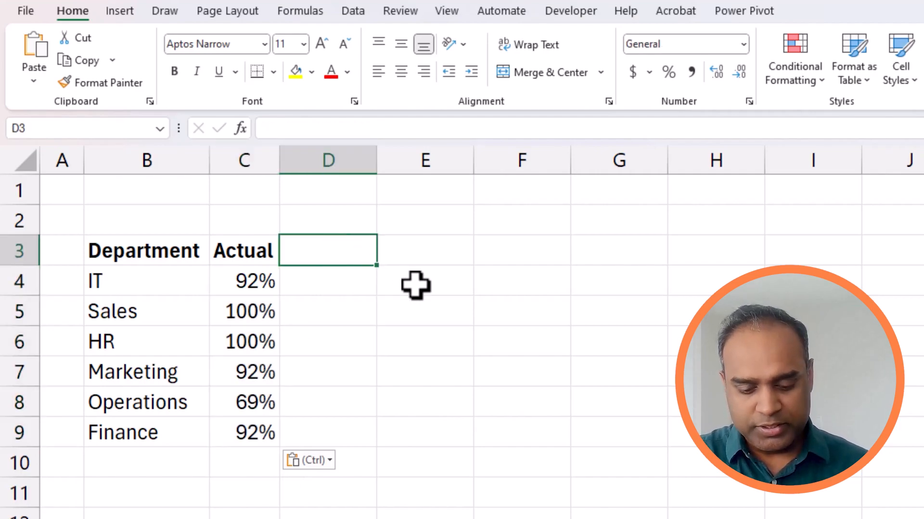
type("Target")
key("Return")
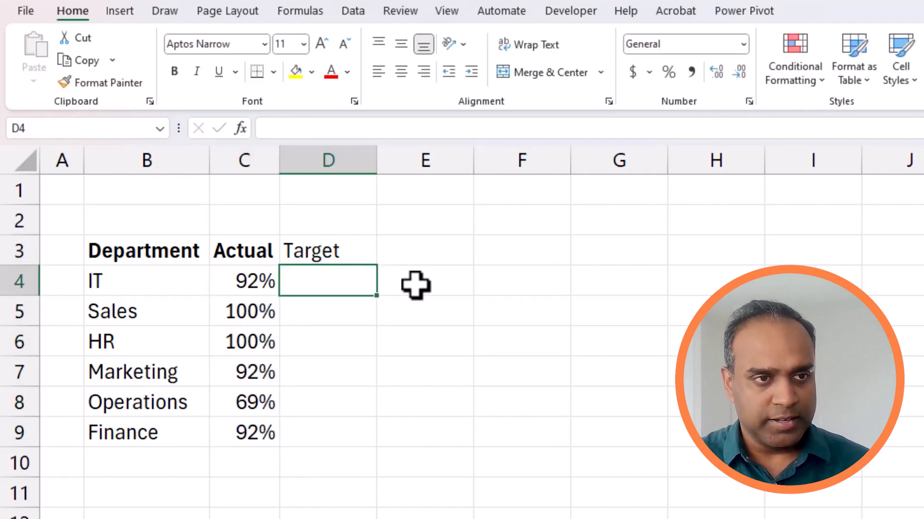
type("100%")
key("Return")
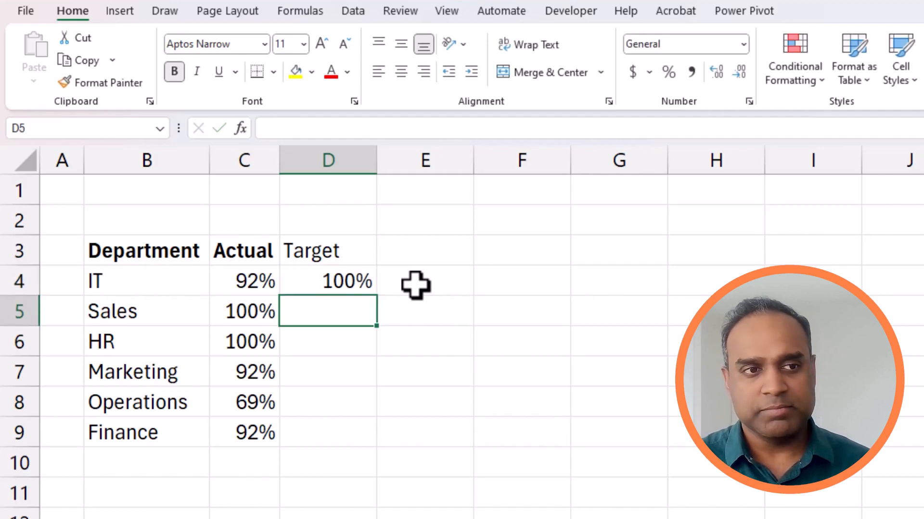
left_click(367, 280)
left_click_drag(377, 297, 361, 438)
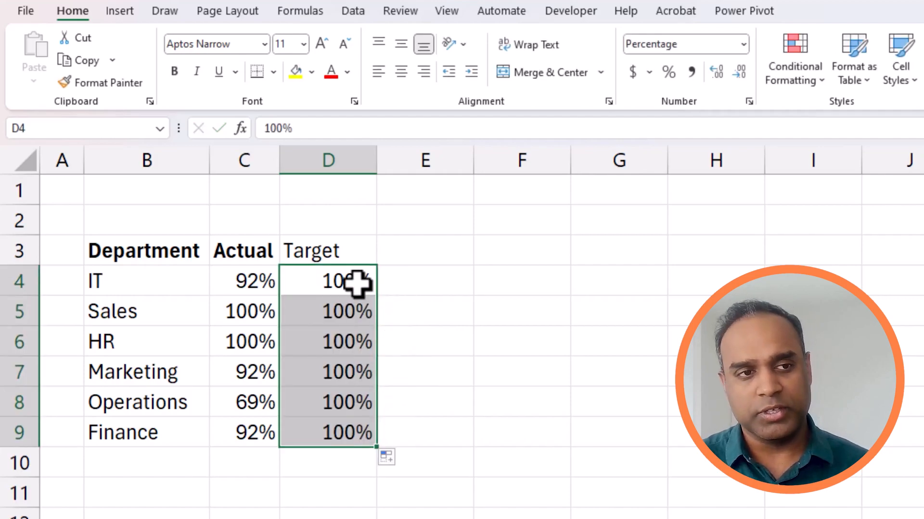
left_click(359, 256)
key("ctrl+b")
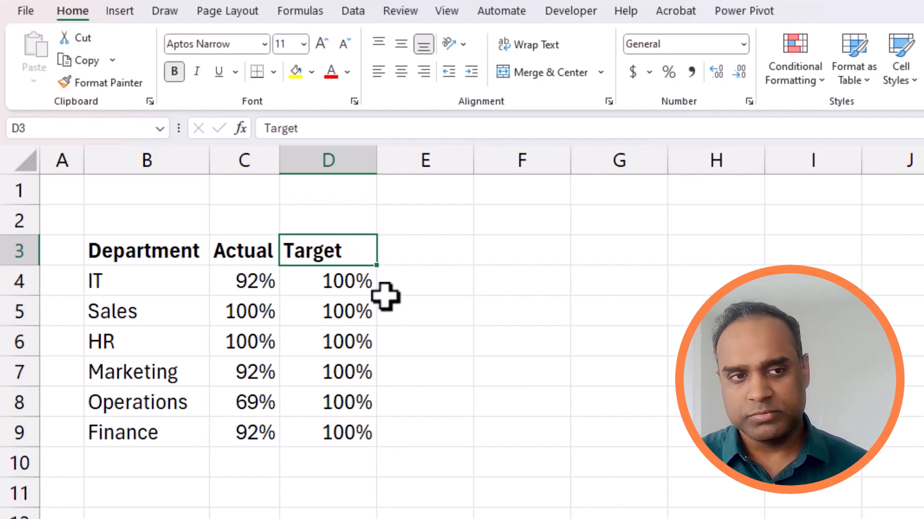
Insert a clustered column chart from the Department, Actual and Target data in B3:D9 and place it beside the table.
left_click_drag(168, 258, 295, 419)
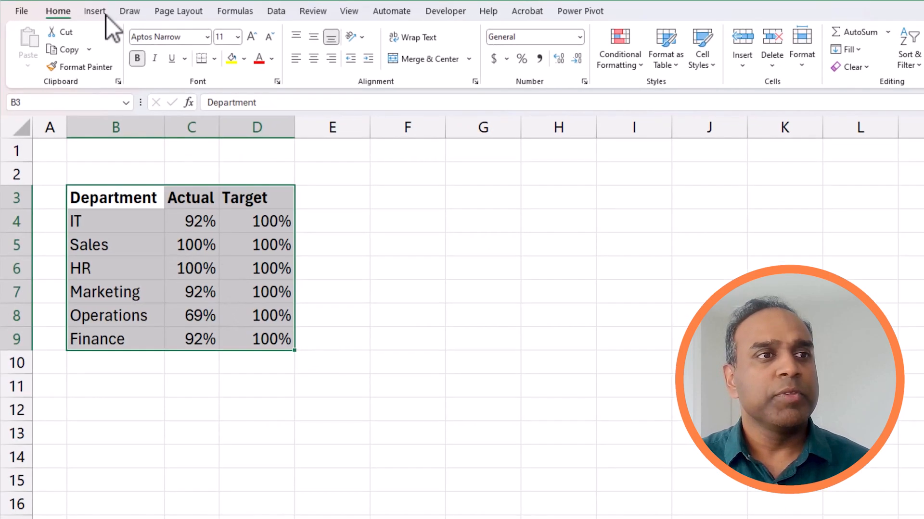
left_click(120, 10)
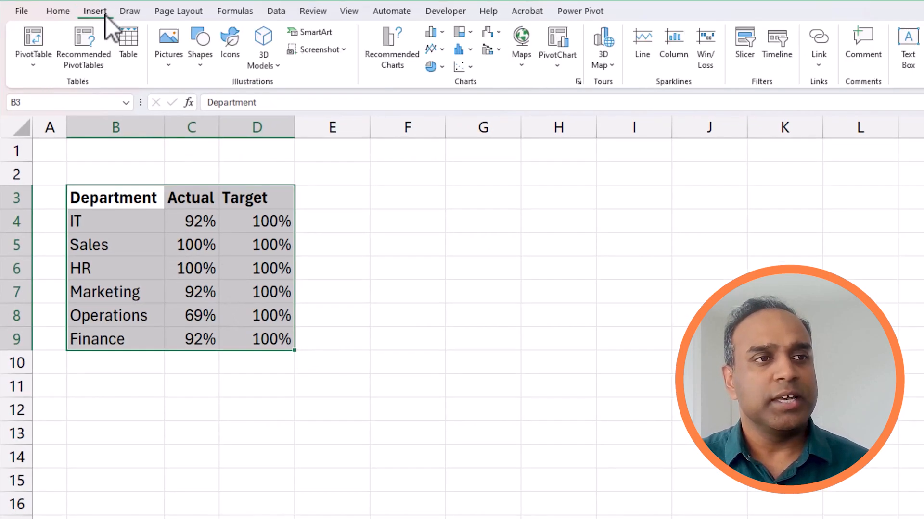
left_click(443, 32)
left_click(454, 85)
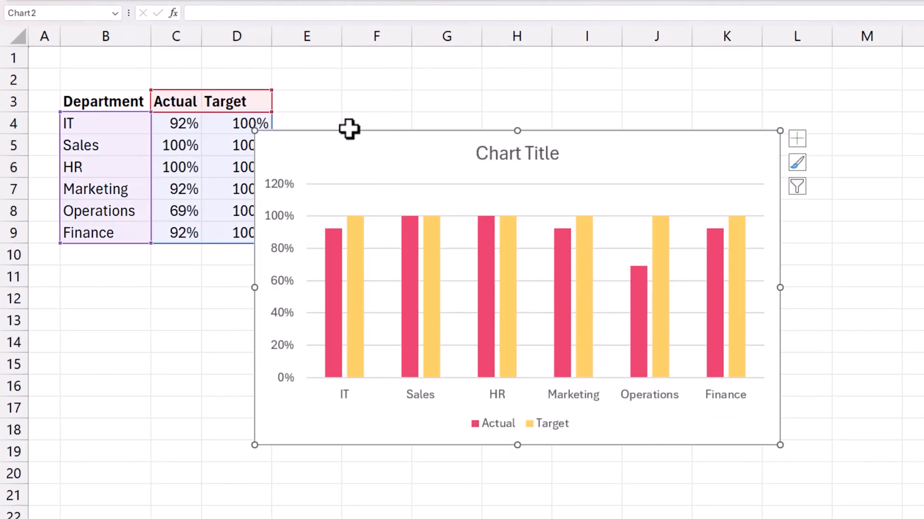
left_click_drag(323, 139, 362, 91)
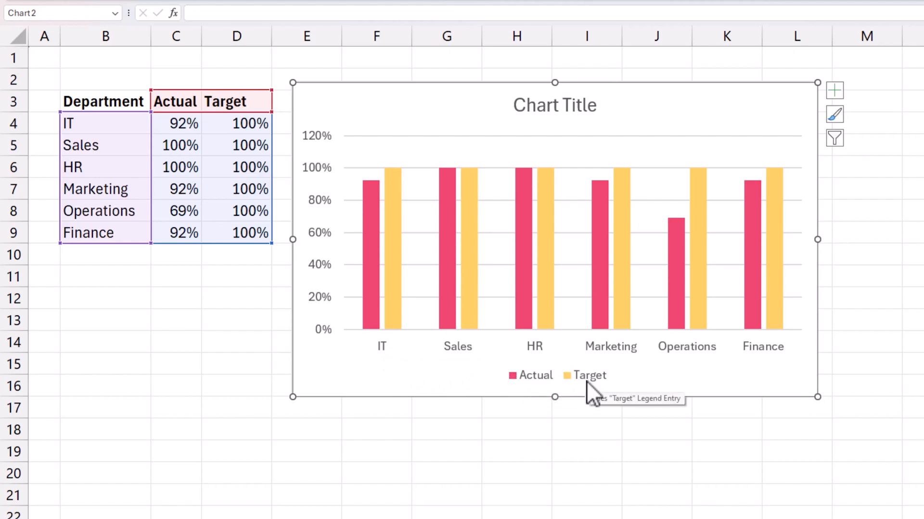
Set the series overlap of the chart's Target series to 100%.
right_click(550, 176)
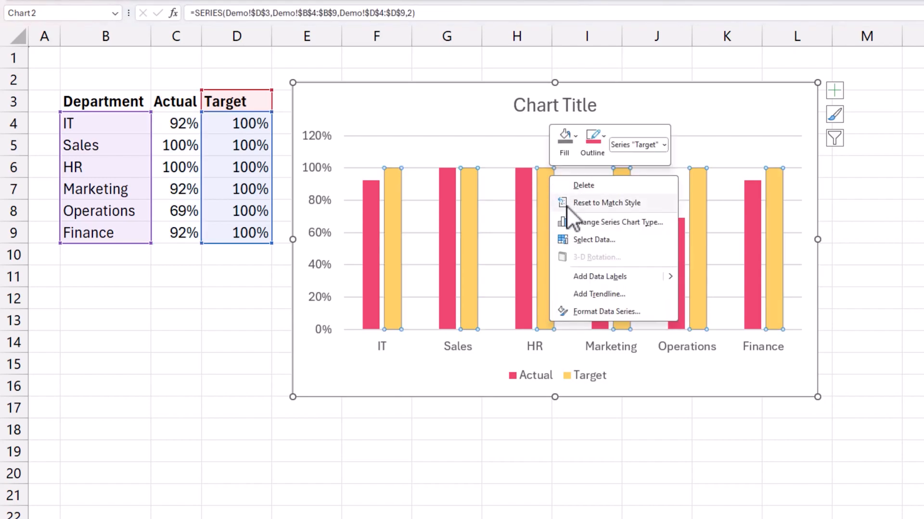
left_click(611, 311)
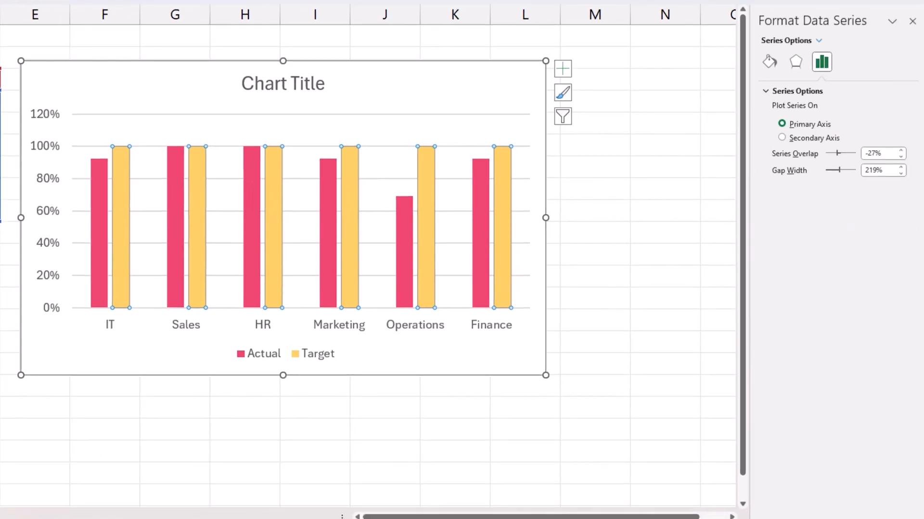
left_click_drag(893, 153, 815, 155)
type("100")
key("Tab")
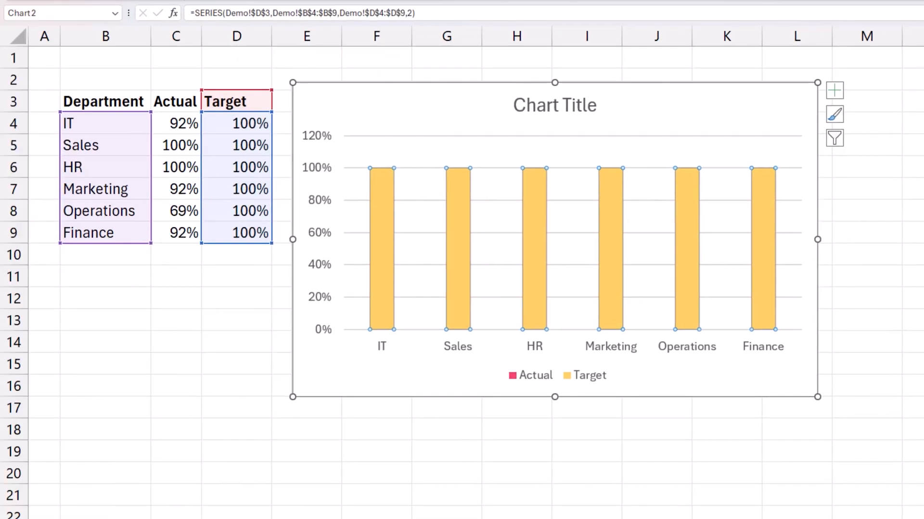
Reorder the chart's data series so that Actual comes after Target and is drawn in front of it.
mouse_move(603, 248)
left_click_drag(166, 102, 185, 233)
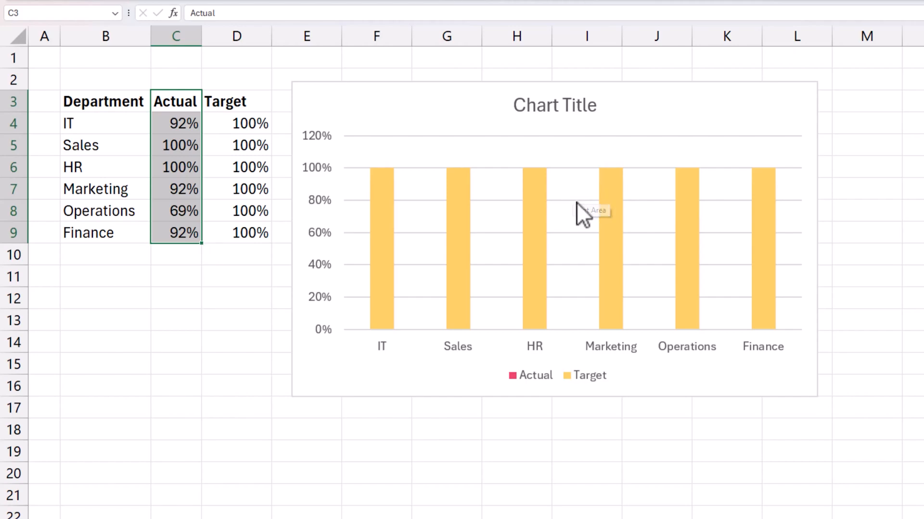
right_click(574, 200)
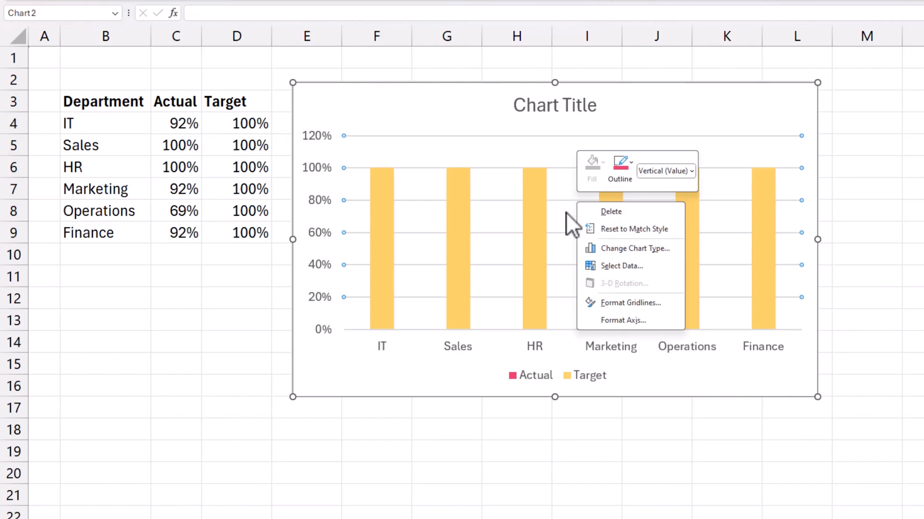
left_click(619, 266)
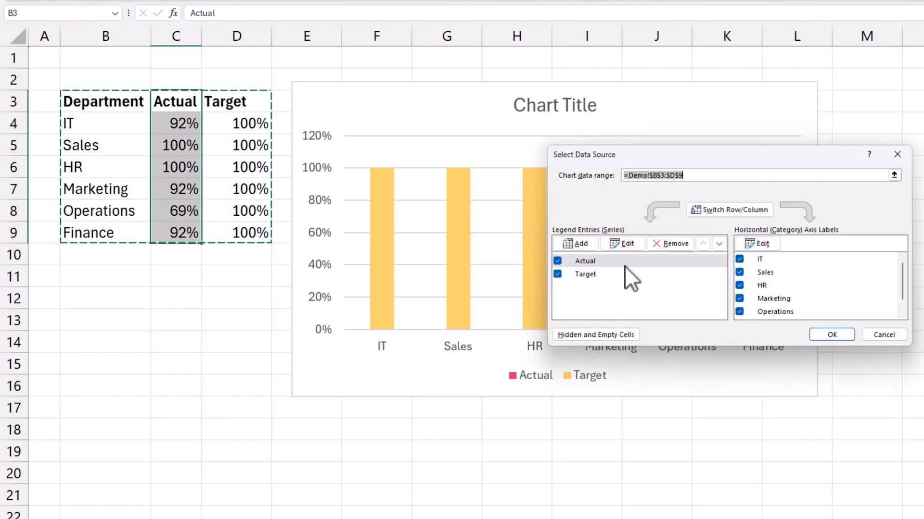
left_click(624, 261)
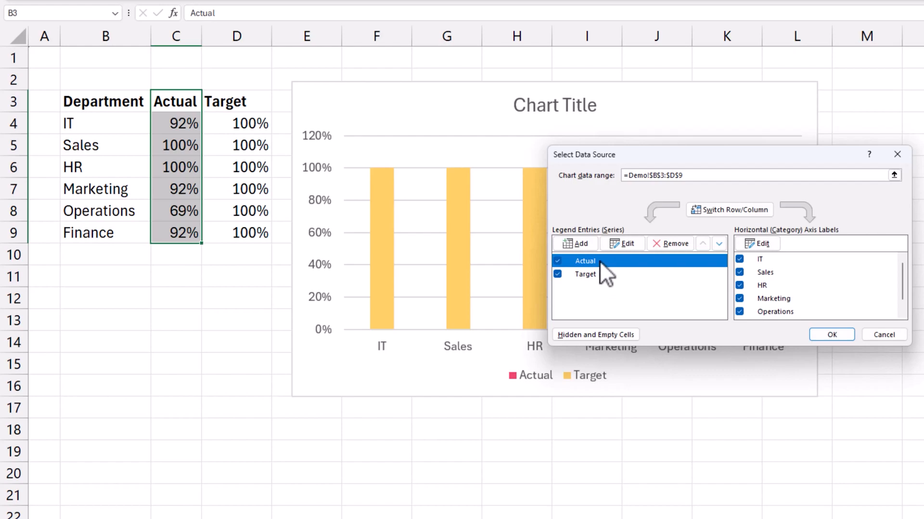
left_click(718, 244)
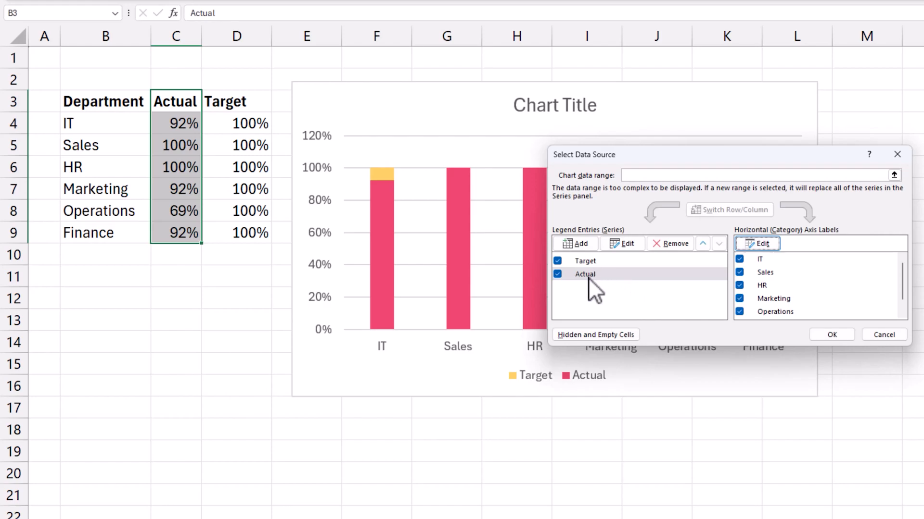
left_click_drag(637, 155, 726, 271)
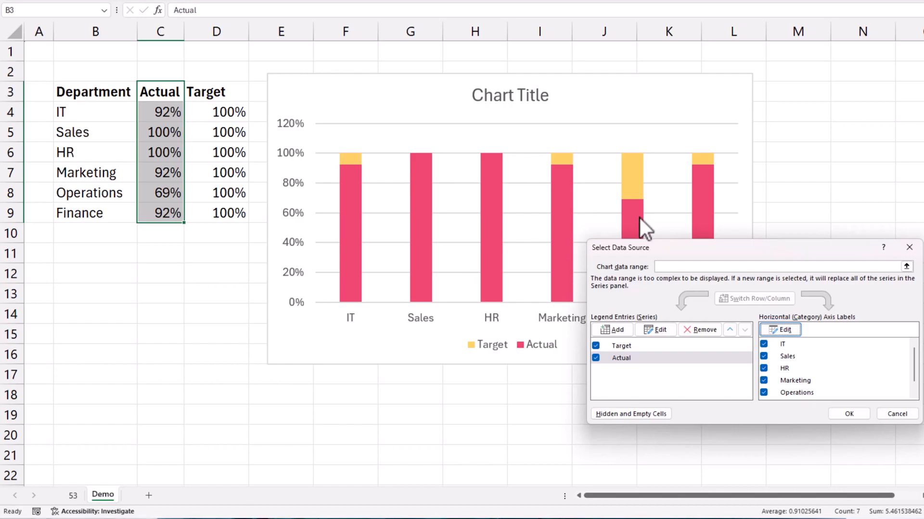
left_click(841, 414)
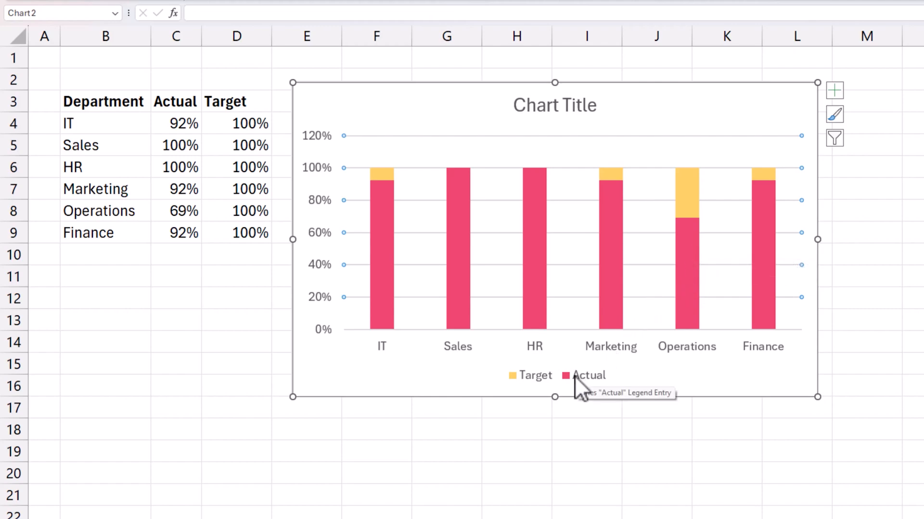
Give the Target series a solid fill in the lightest blue theme tint.
right_click(683, 193)
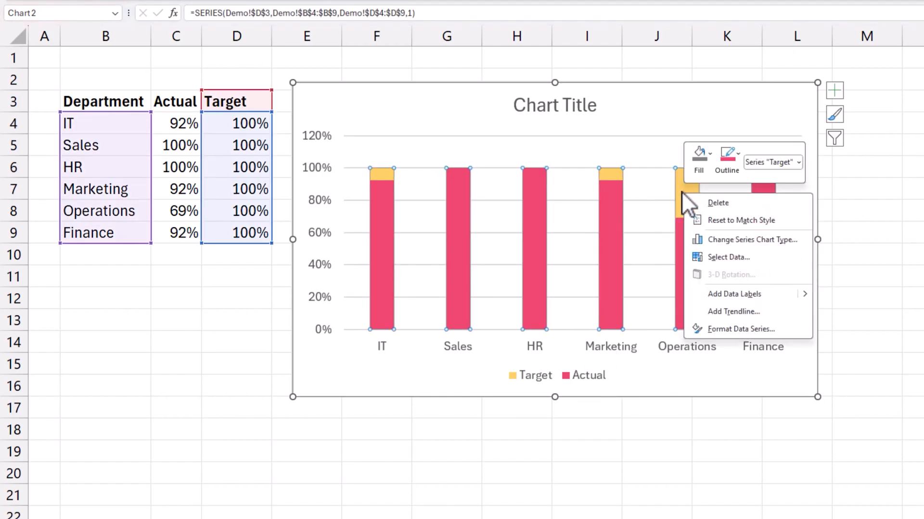
left_click(738, 330)
left_click(764, 64)
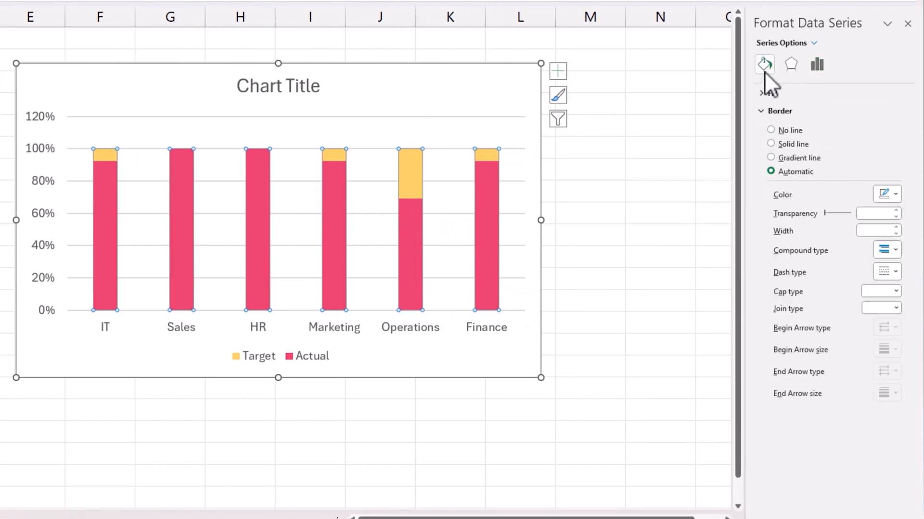
left_click(782, 128)
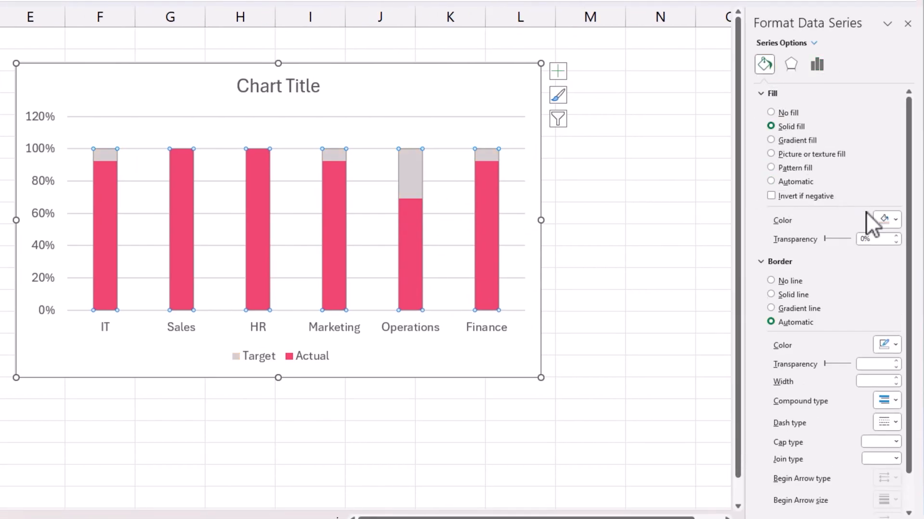
left_click(886, 219)
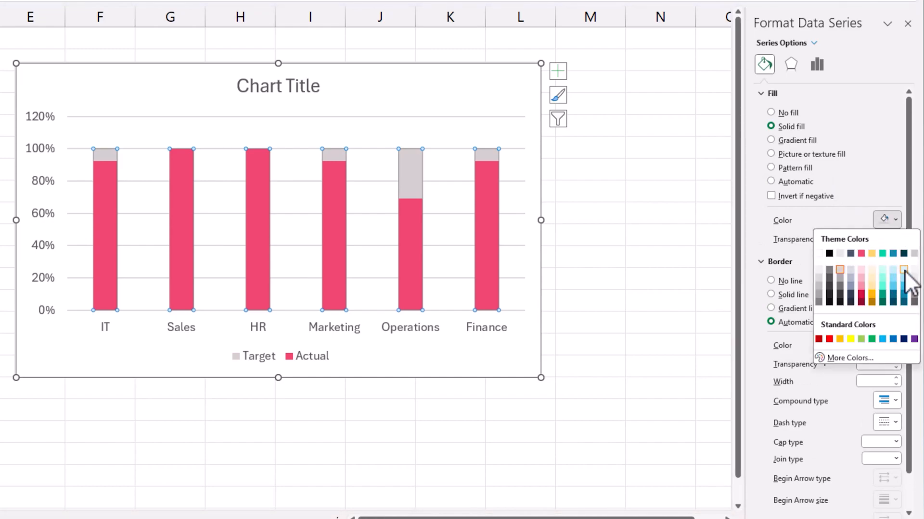
left_click(904, 270)
Change the fill of the Actual series to a dark blue theme shade.
left_click(494, 172)
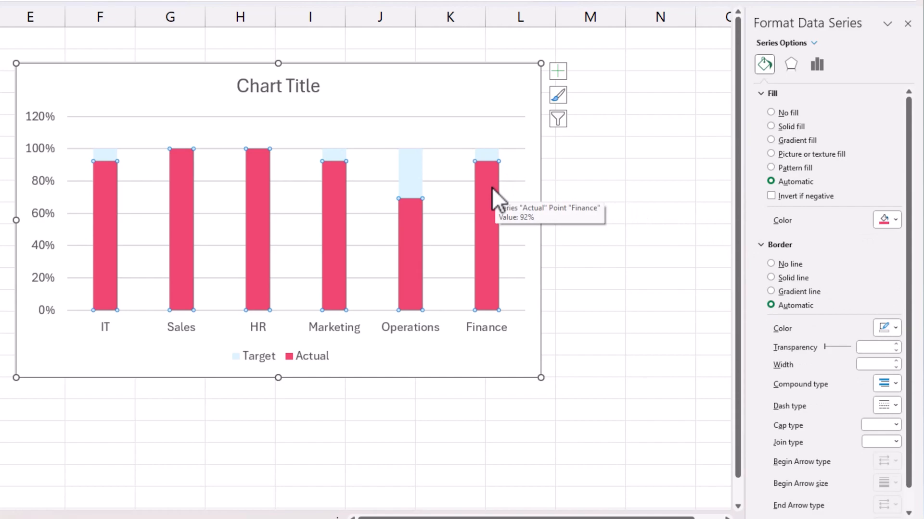
left_click(889, 221)
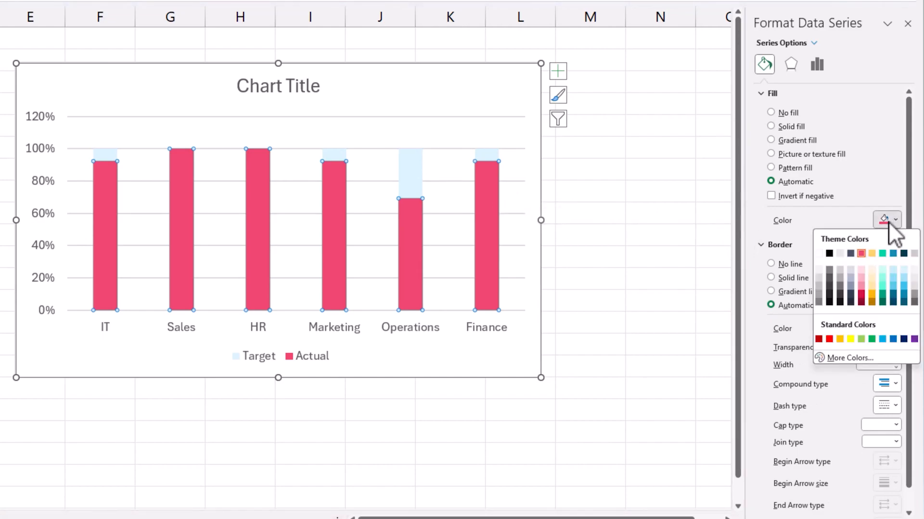
left_click(904, 302)
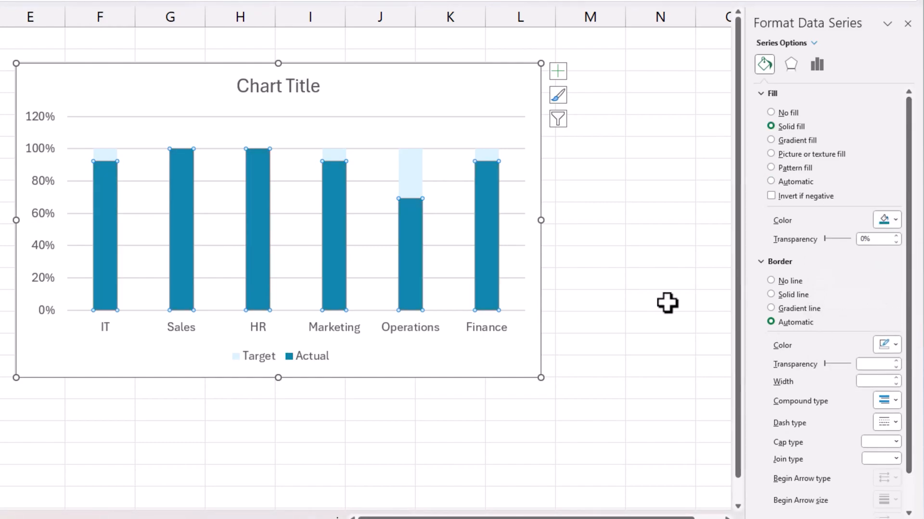
left_click(637, 252)
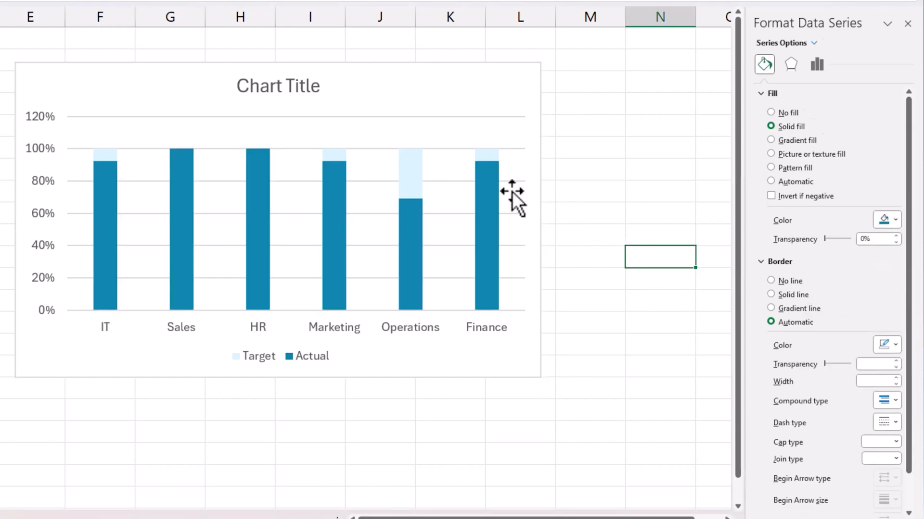
Give the columns of the Target series a solid border line in the same dark blue as the Actual columns.
left_click(492, 155)
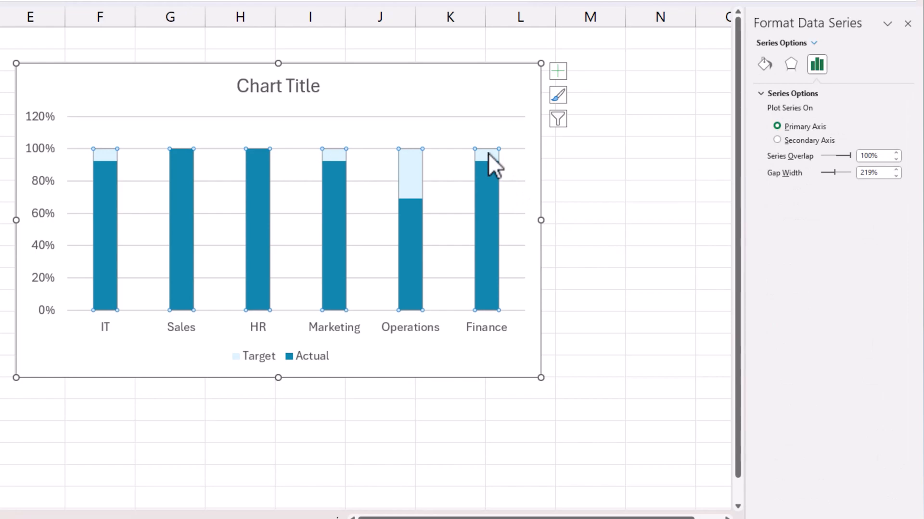
mouse_move(483, 155)
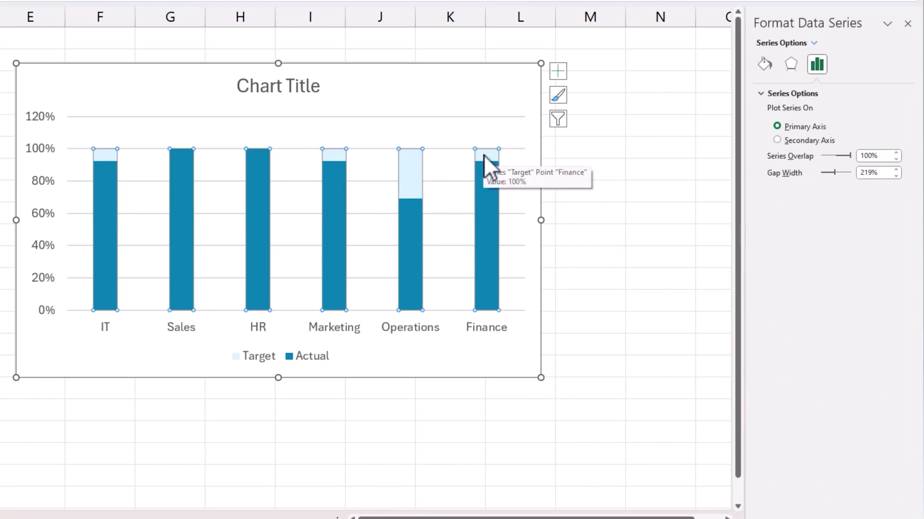
left_click(769, 70)
left_click(766, 95)
left_click(766, 95)
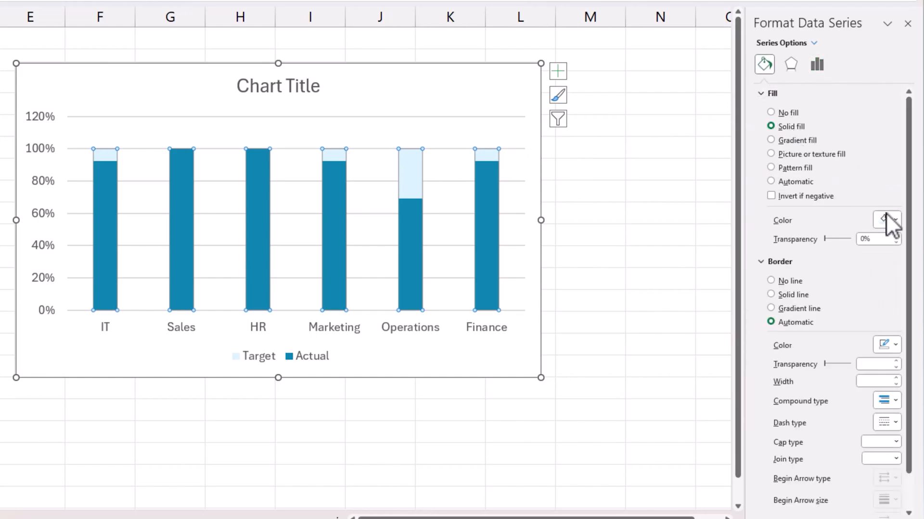
left_click(760, 94)
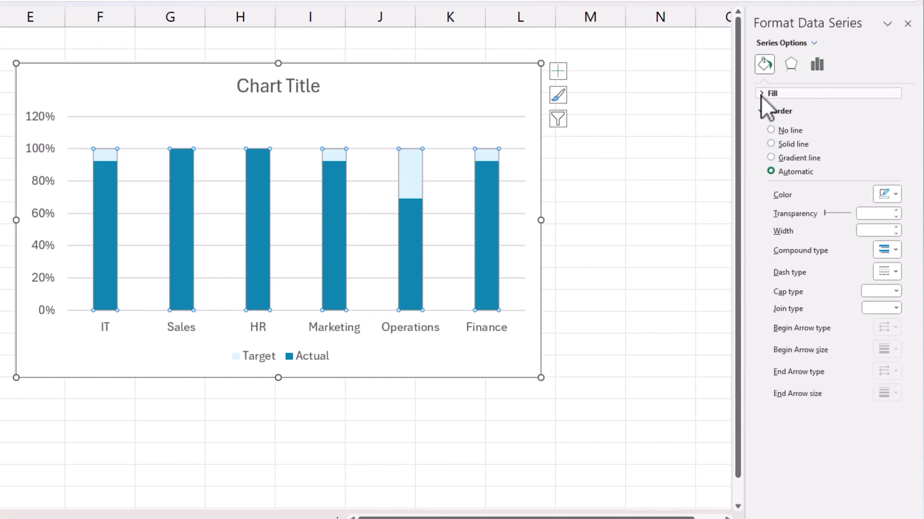
left_click(789, 144)
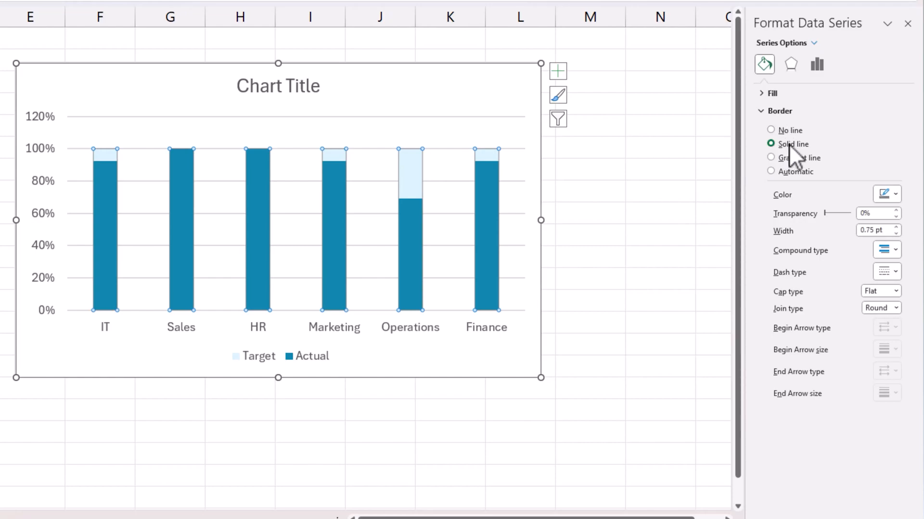
left_click(894, 194)
left_click(903, 268)
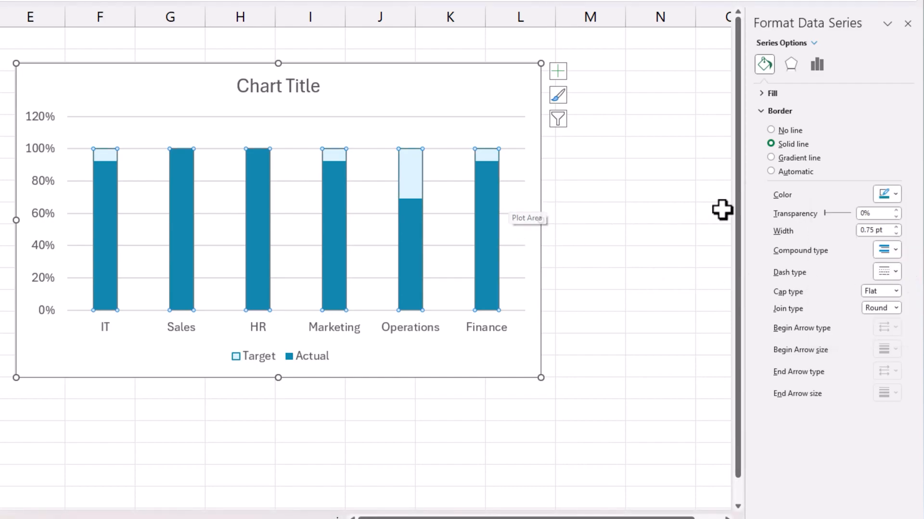
Increase the border width of the Target series to 1.25 pt and deselect the chart.
left_click_drag(887, 231, 871, 231)
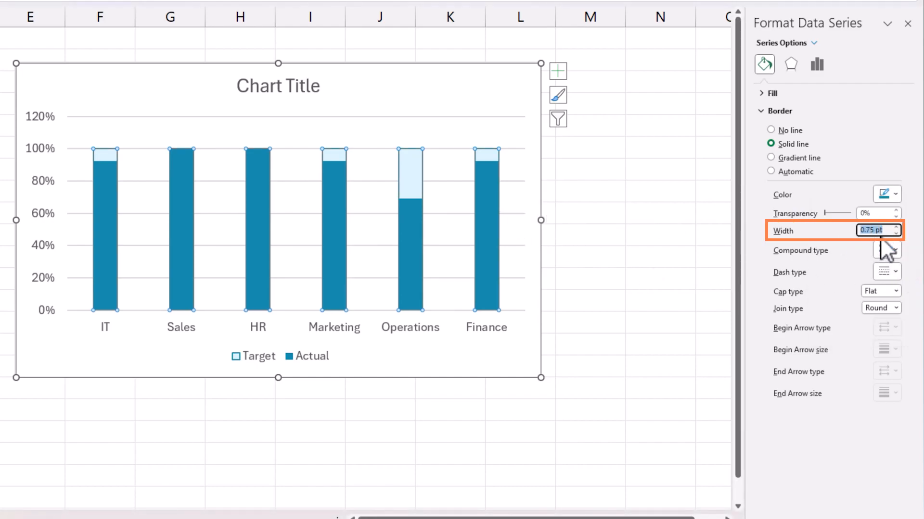
left_click(895, 227)
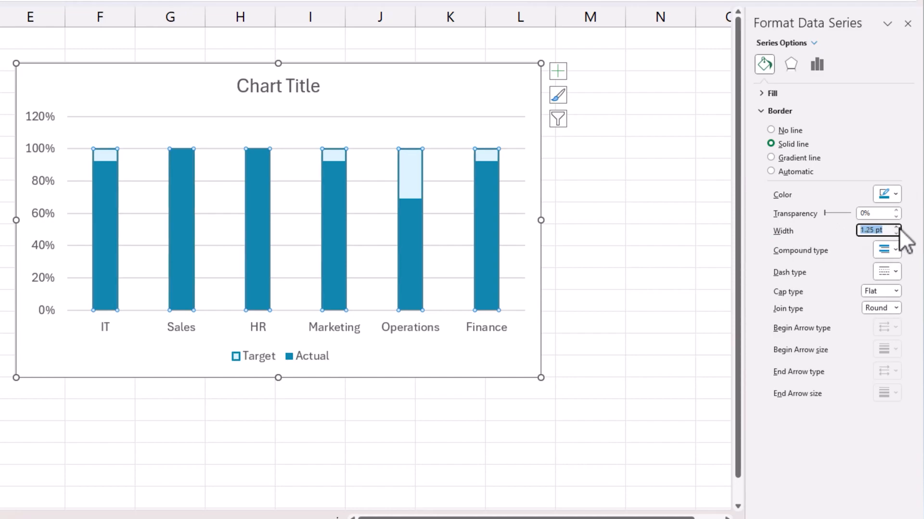
left_click(655, 219)
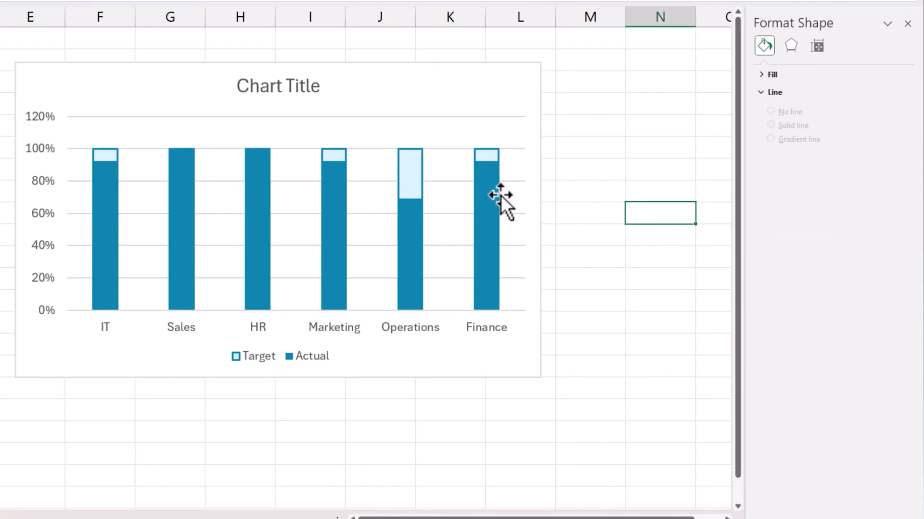
Add data labels to the Actual series of the chart.
mouse_move(405, 210)
right_click(338, 178)
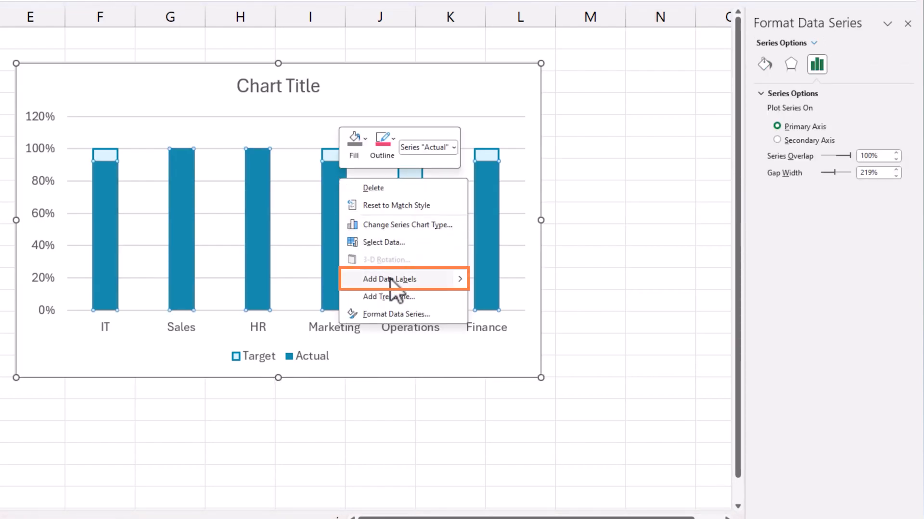
key("Escape")
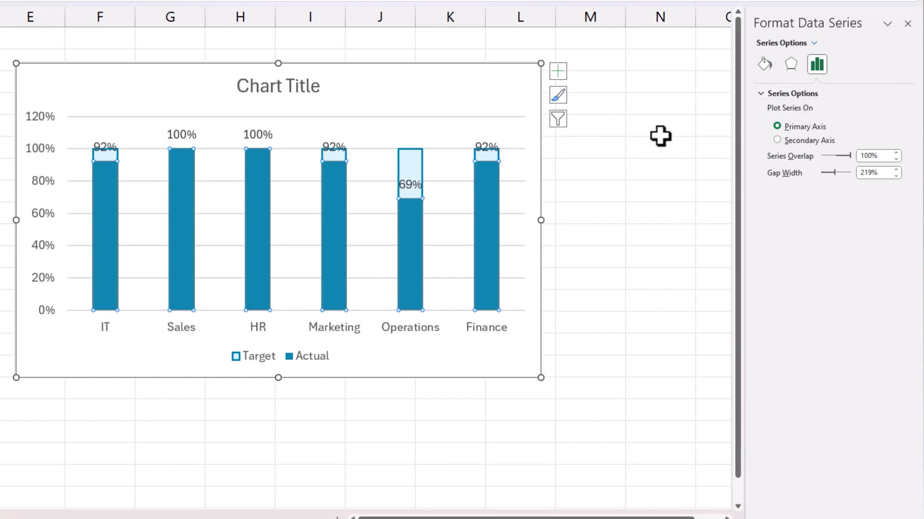
Position the Actual series' data labels at Inside End and change their font colour to white.
left_click(256, 134)
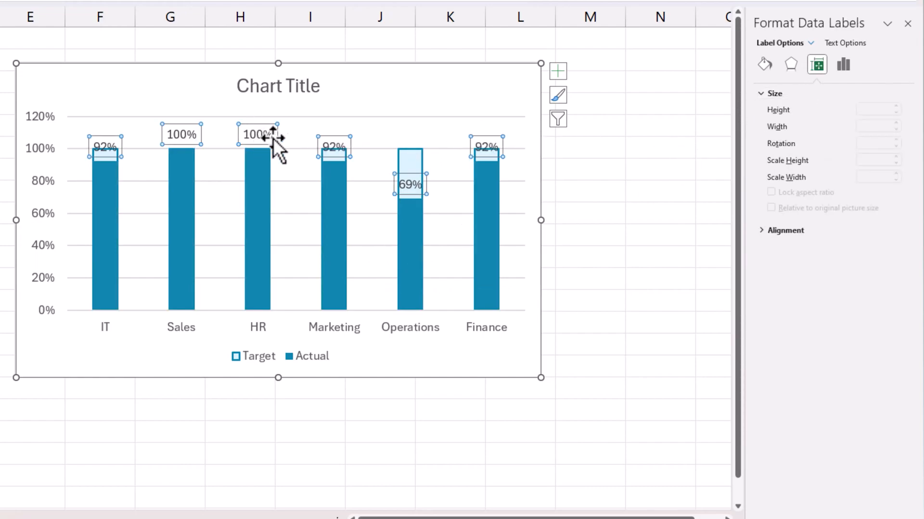
left_click(845, 65)
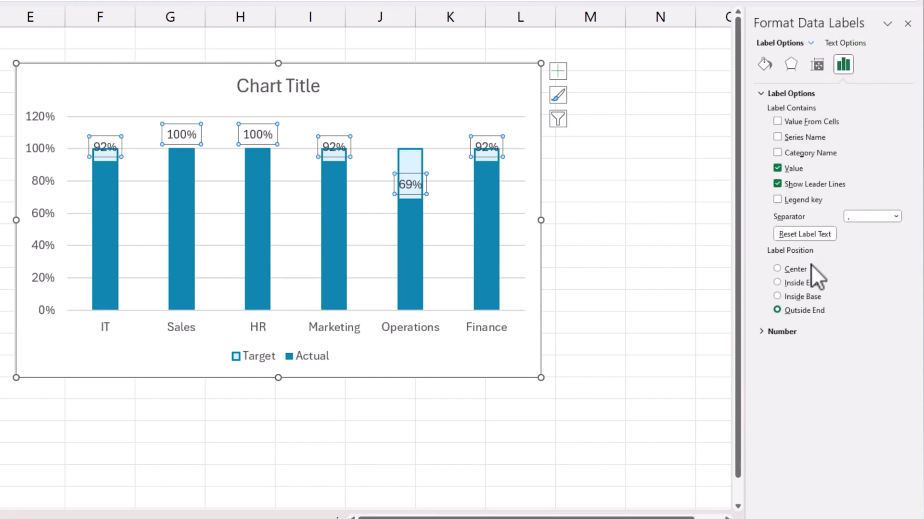
left_click(811, 282)
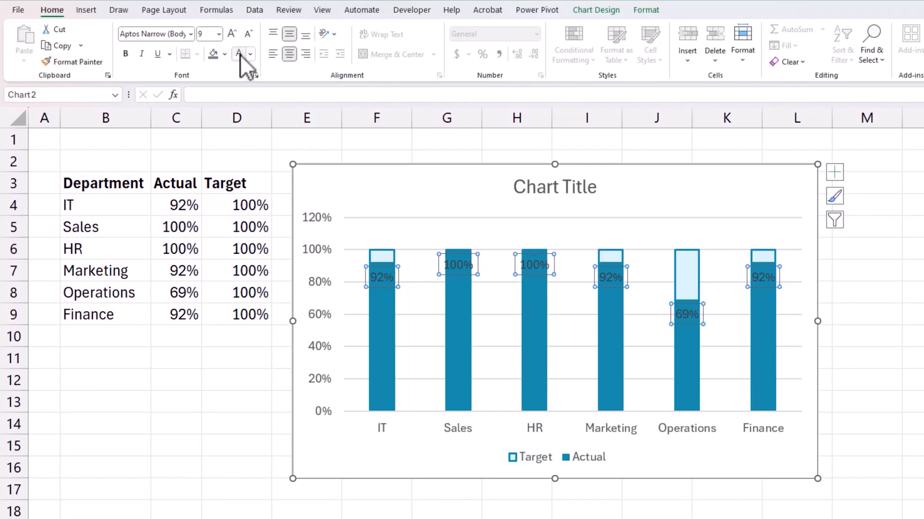
left_click(239, 54)
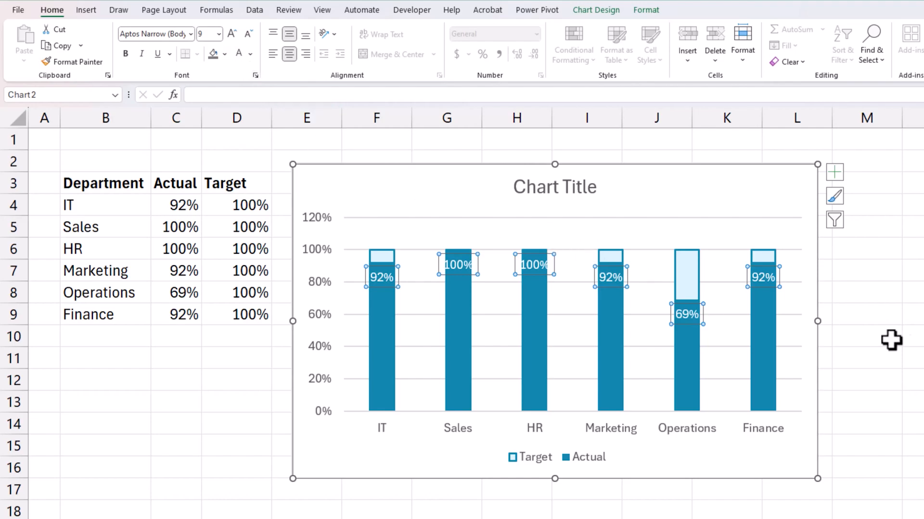
left_click(906, 339)
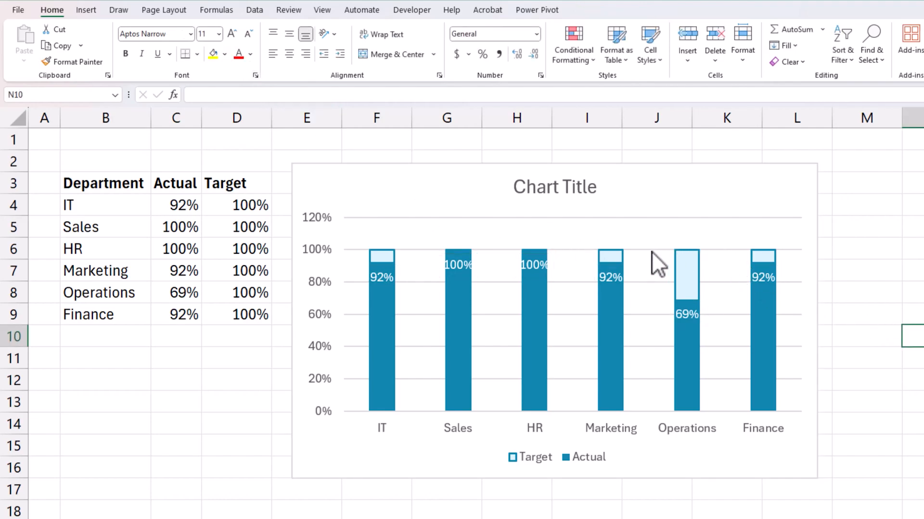
Reduce the font size of the Actual series' data labels to 7 and deselect the chart.
left_click(613, 277)
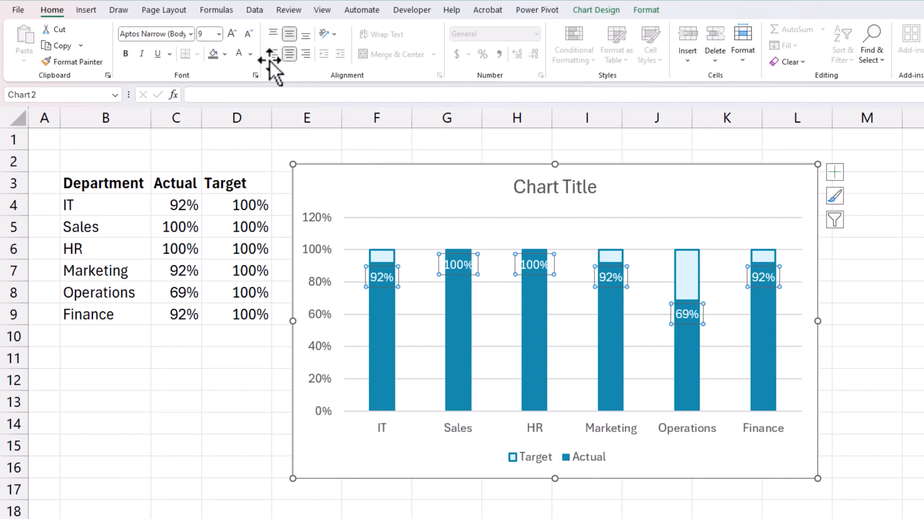
left_click(249, 33)
left_click(248, 33)
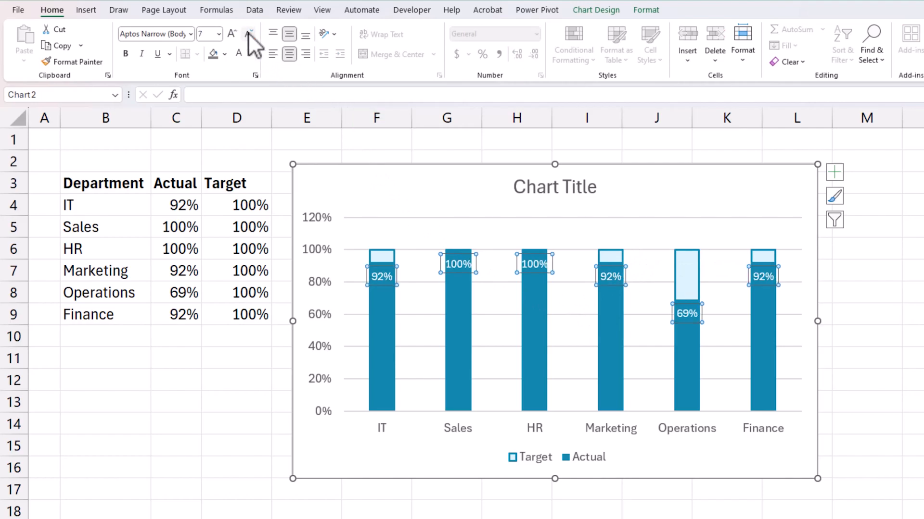
left_click(913, 331)
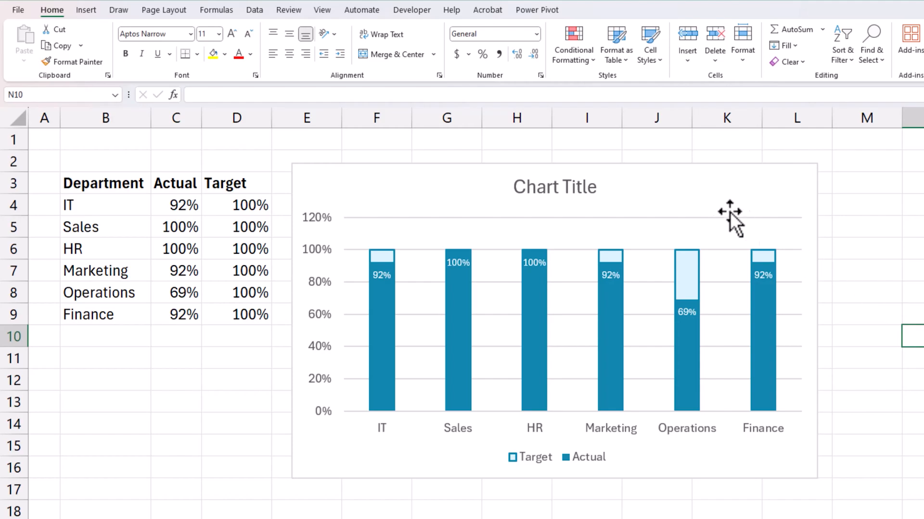
right_click(686, 220)
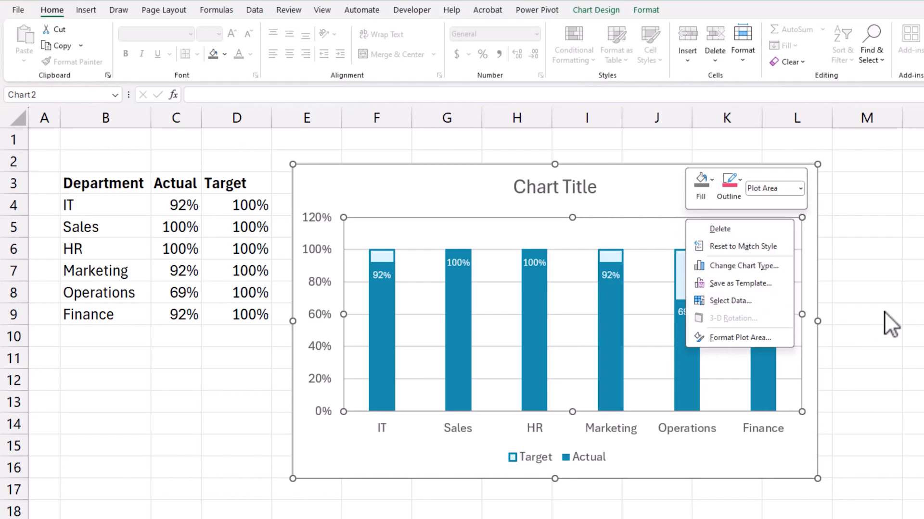
key("Escape")
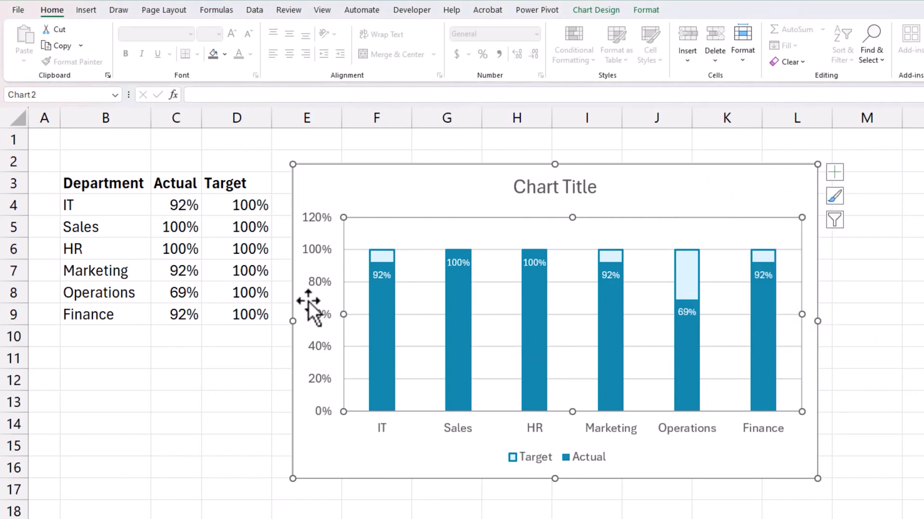
Set the maximum bound of the chart's vertical axis to 1.1.
left_click(314, 282)
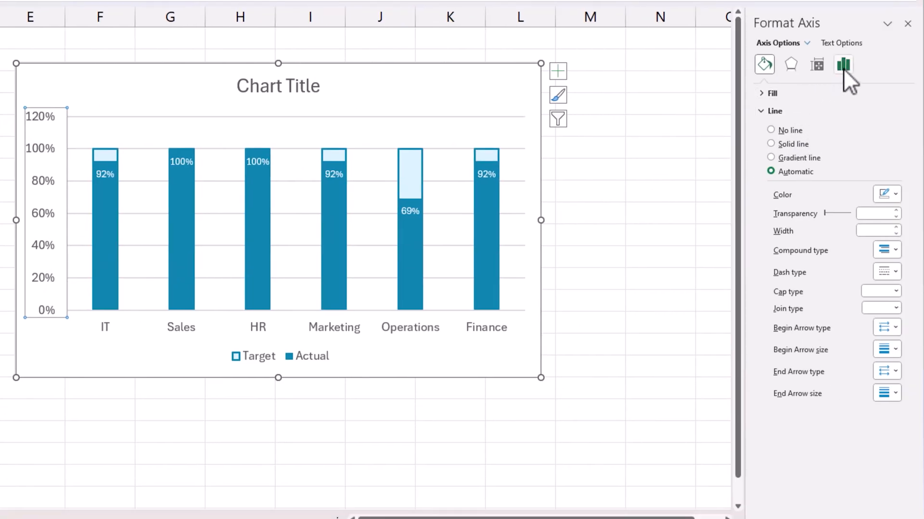
left_click(843, 66)
left_click(782, 93)
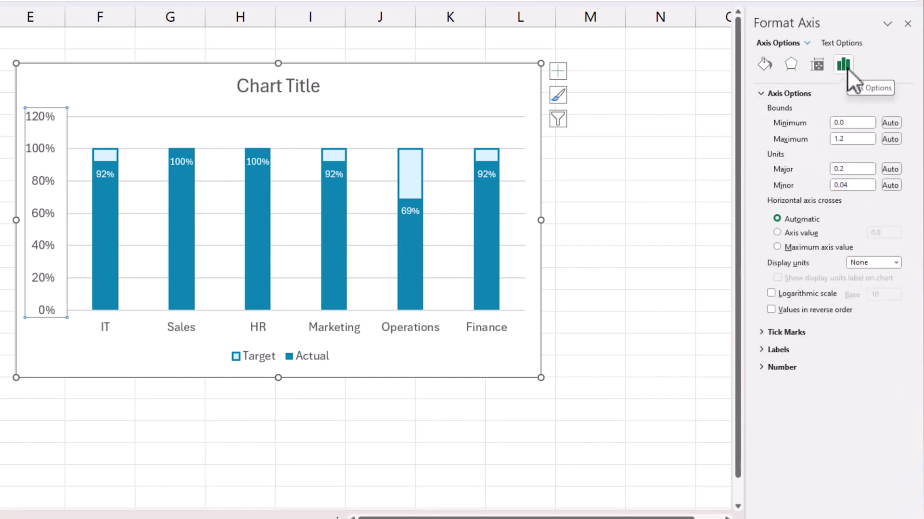
double_click(845, 123)
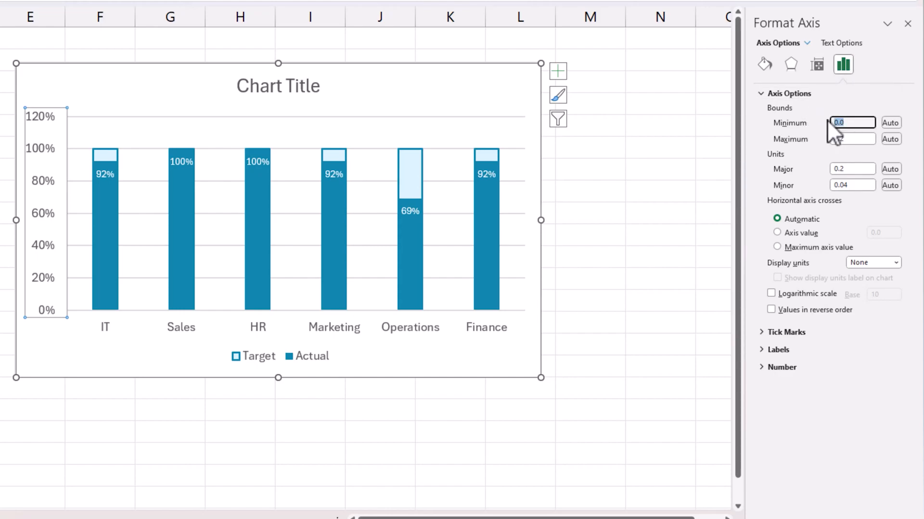
double_click(846, 139)
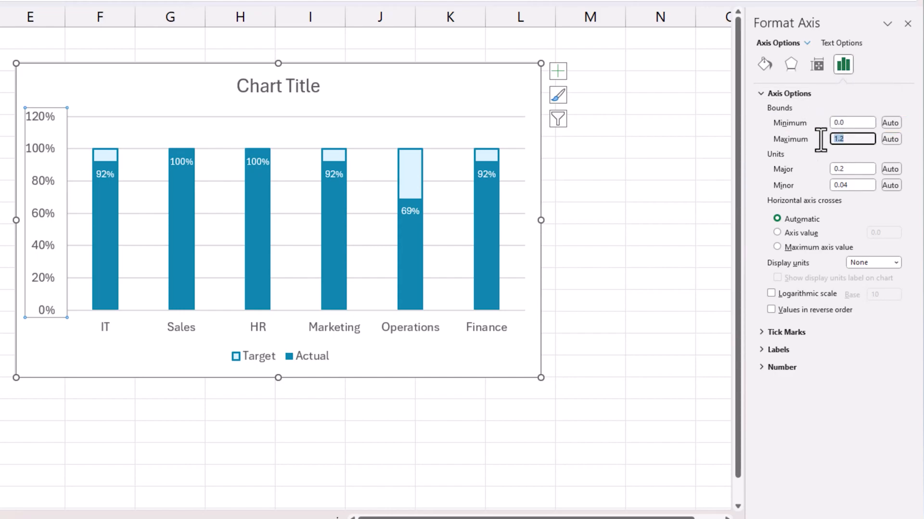
type("1.")
left_click(853, 169)
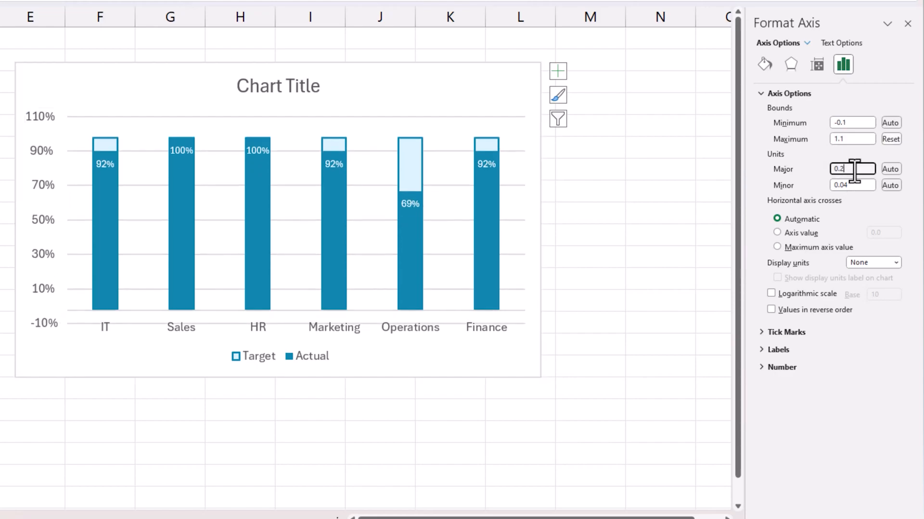
Fix the minimum bound of the vertical axis at 0 and deselect the chart.
double_click(851, 123)
type("0")
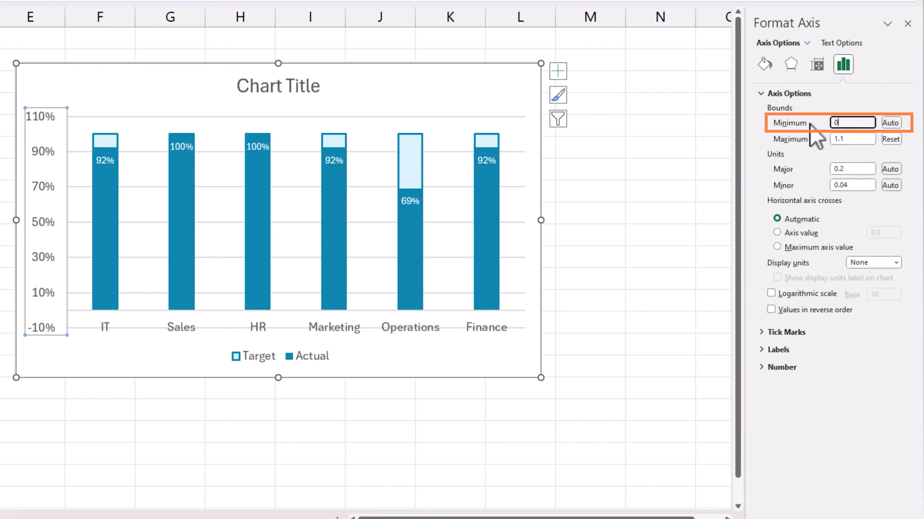
key("Return")
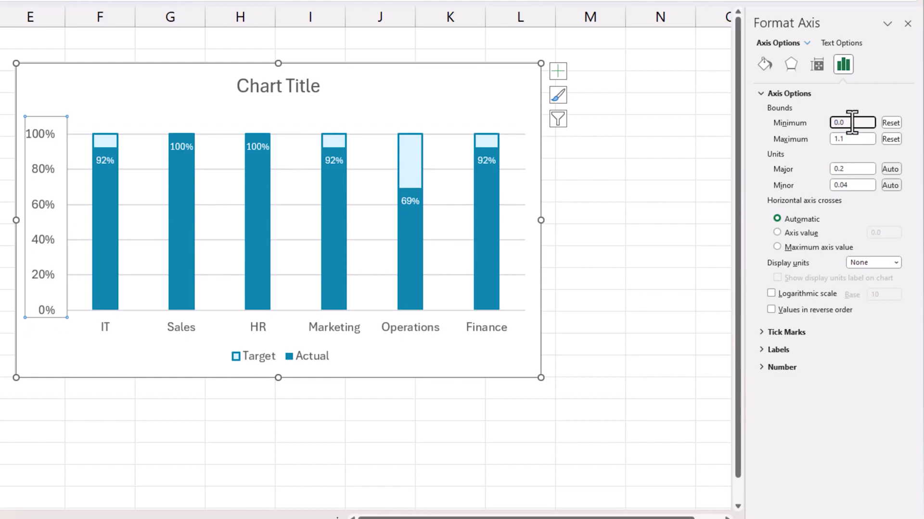
left_click(852, 139)
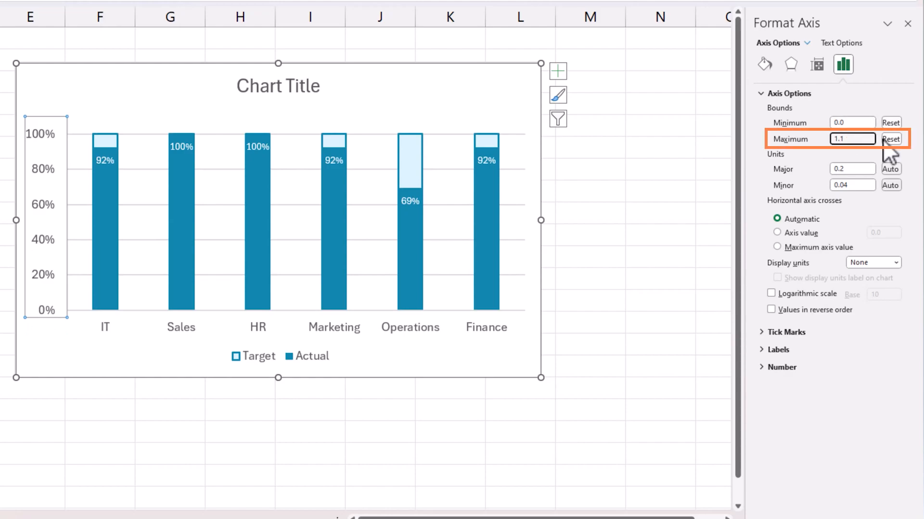
left_click(631, 266)
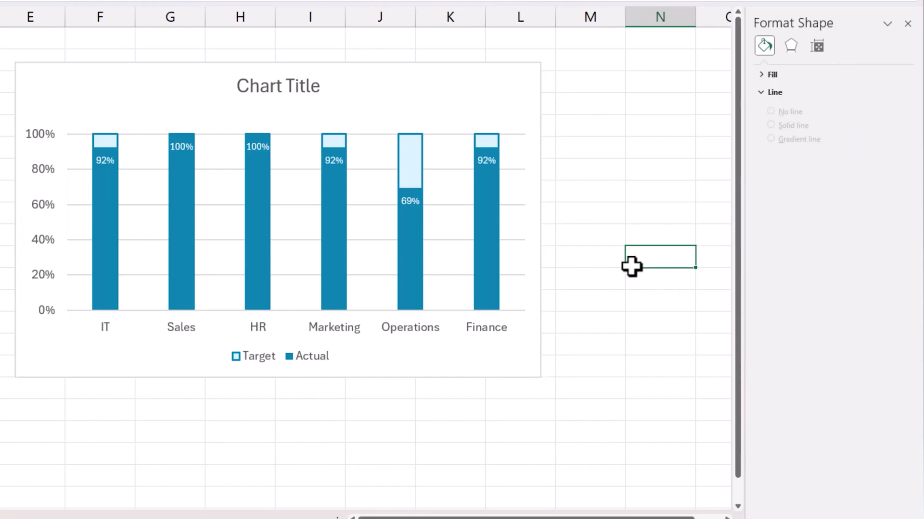
Fix the major unit of the chart's vertical axis at 0.2.
left_click(535, 236)
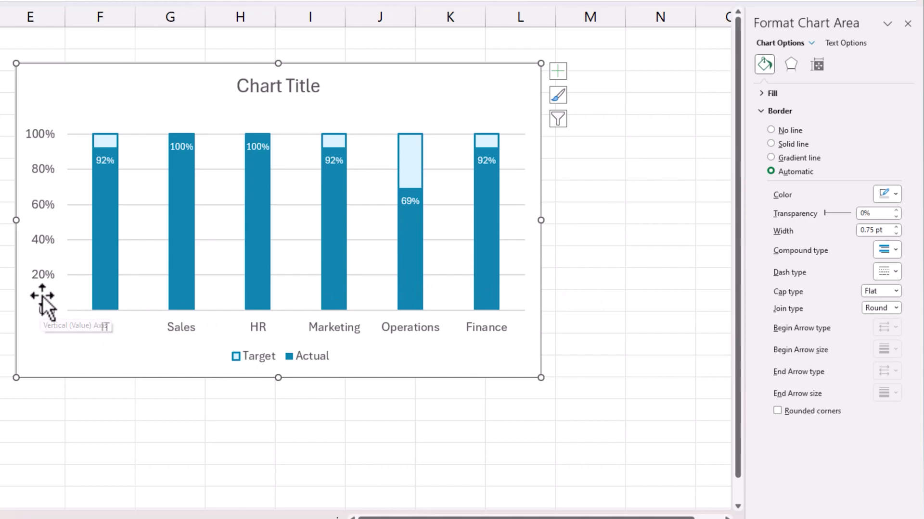
left_click(48, 278)
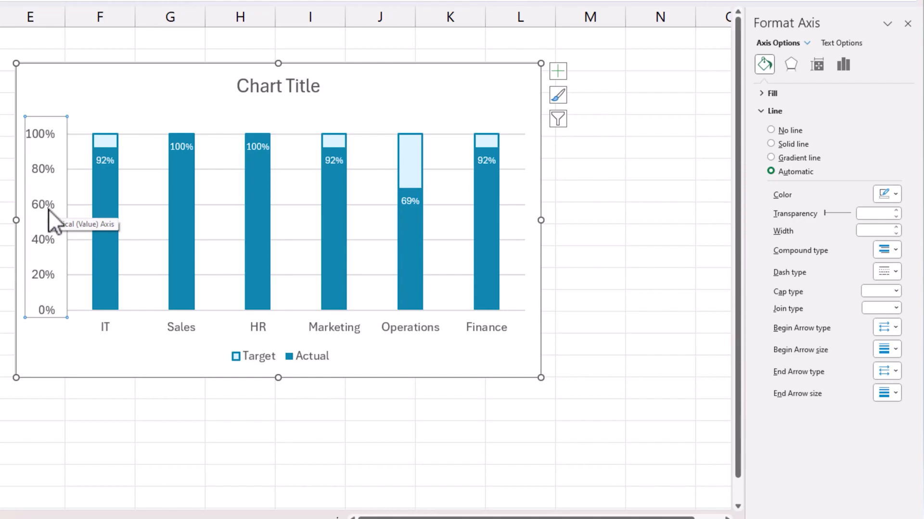
left_click(154, 135)
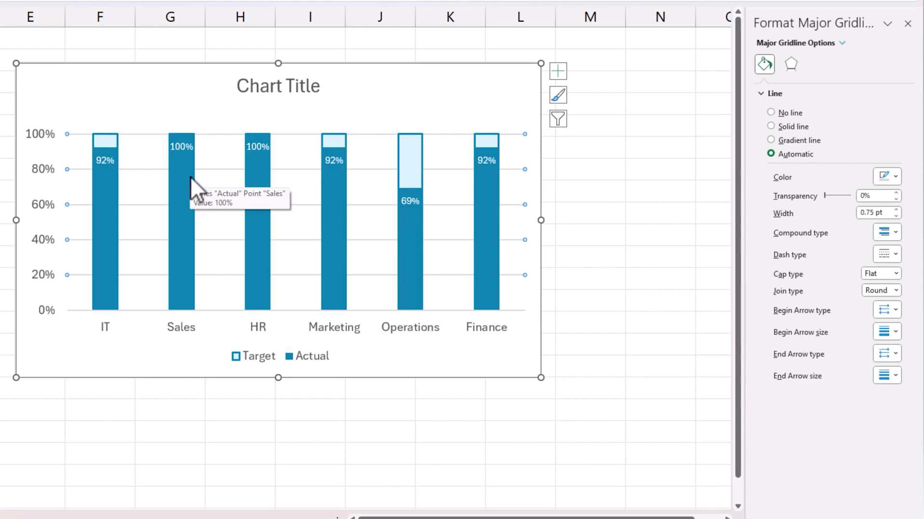
left_click(41, 130)
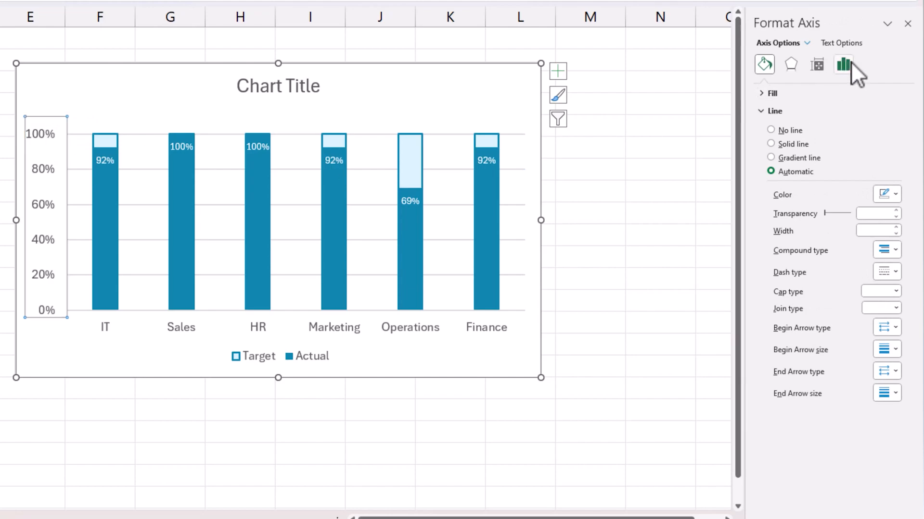
left_click(849, 64)
left_click(802, 95)
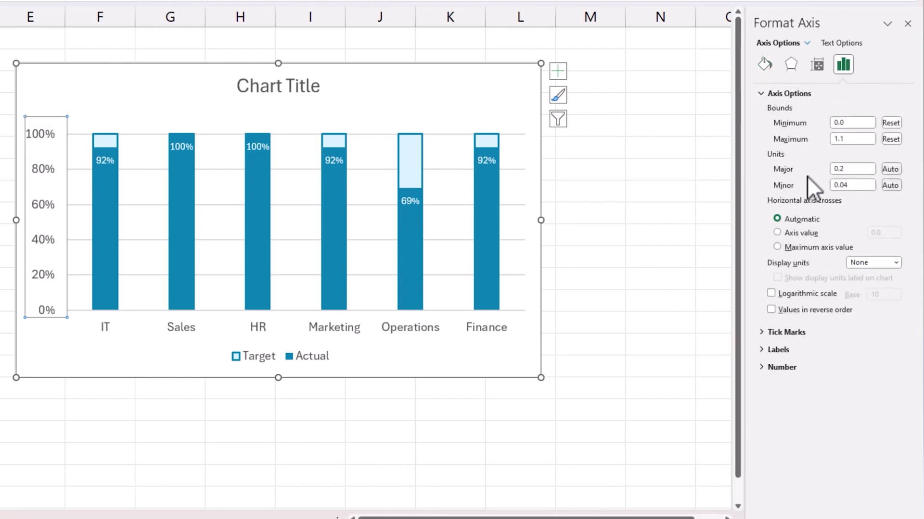
double_click(852, 169)
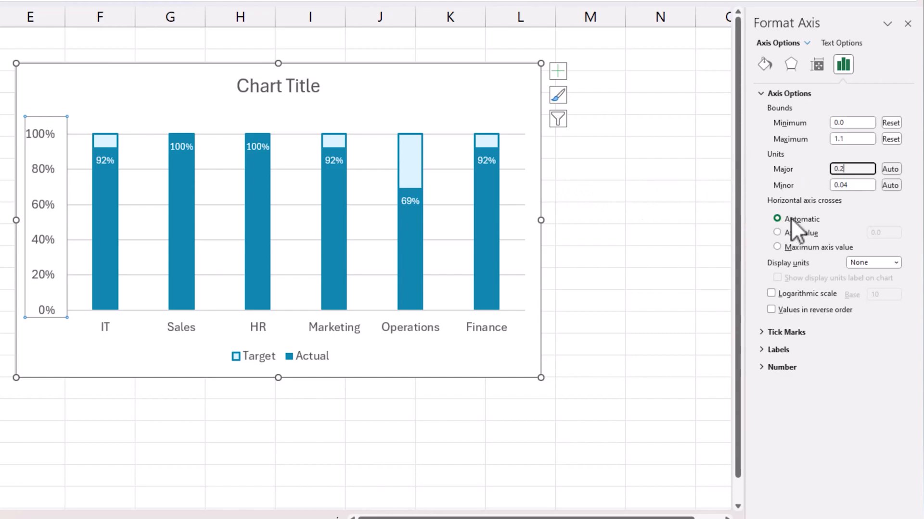
type("0")
key("Return")
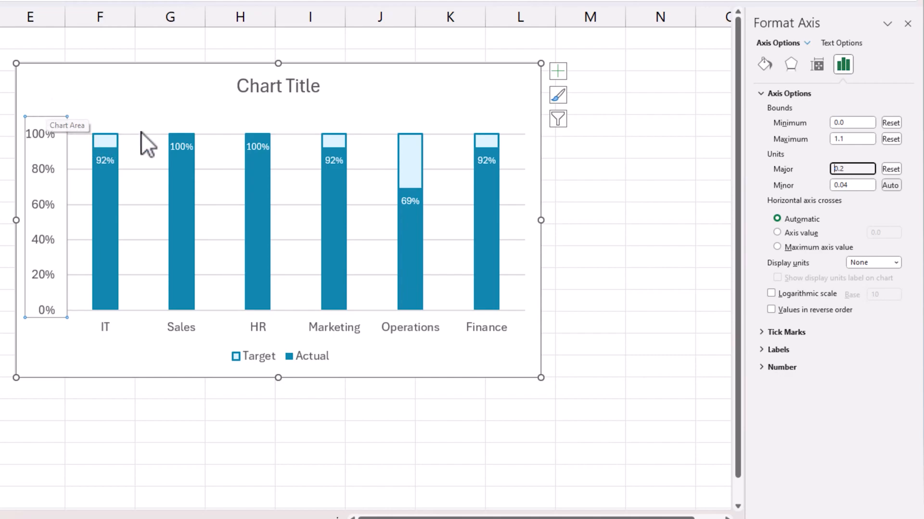
Extend the plot area upward towards the chart title and delete the legend.
left_click(165, 116)
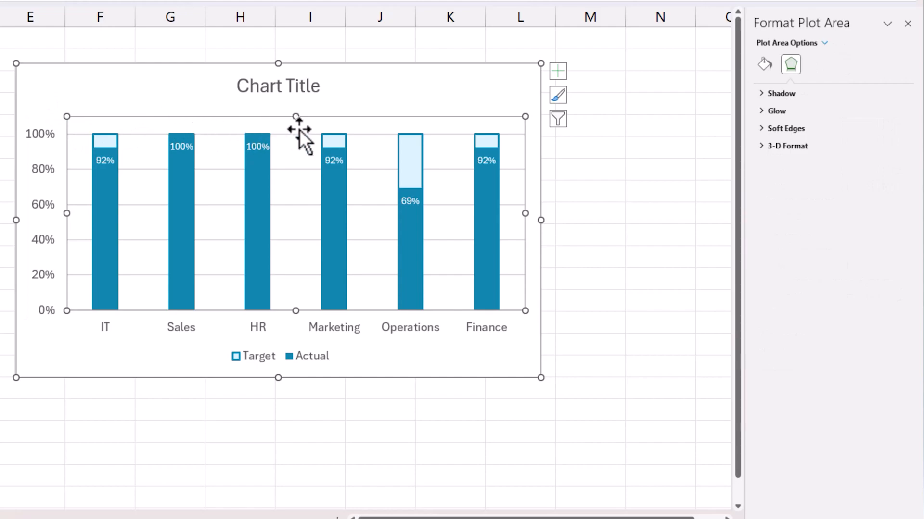
left_click_drag(297, 117, 297, 104)
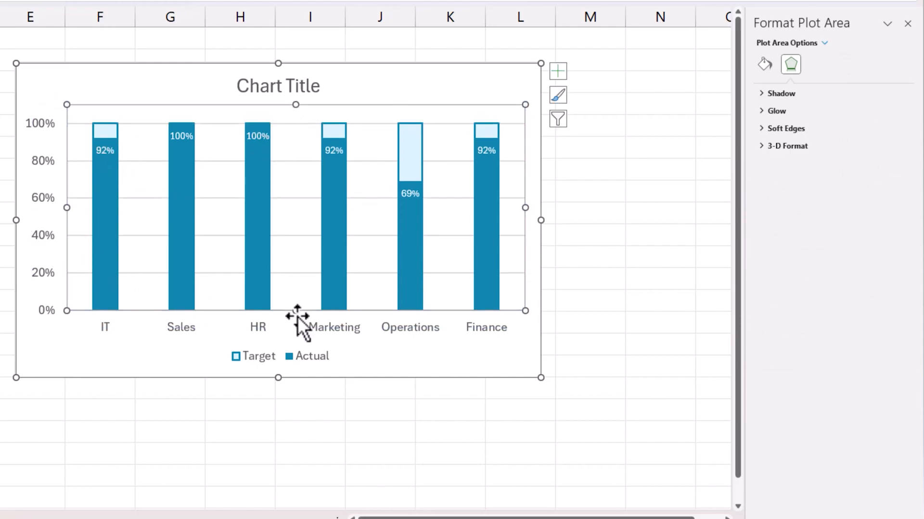
left_click(306, 356)
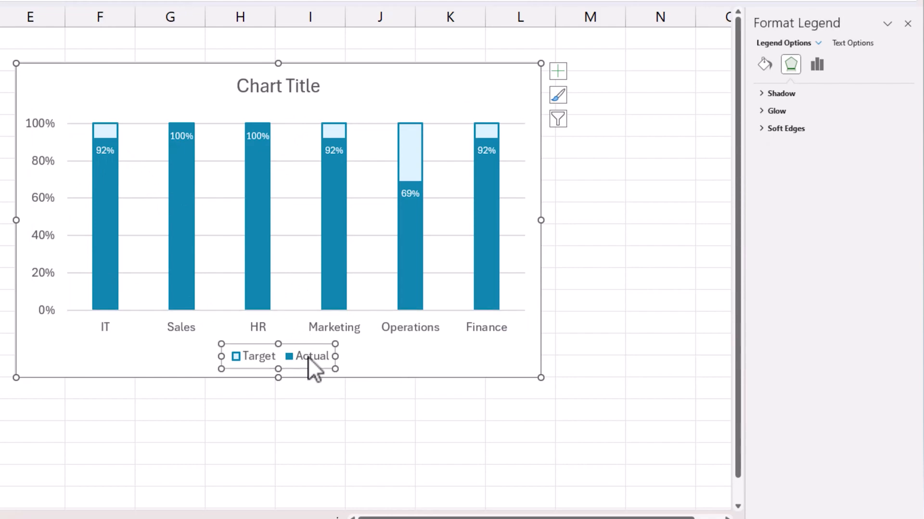
key("Delete")
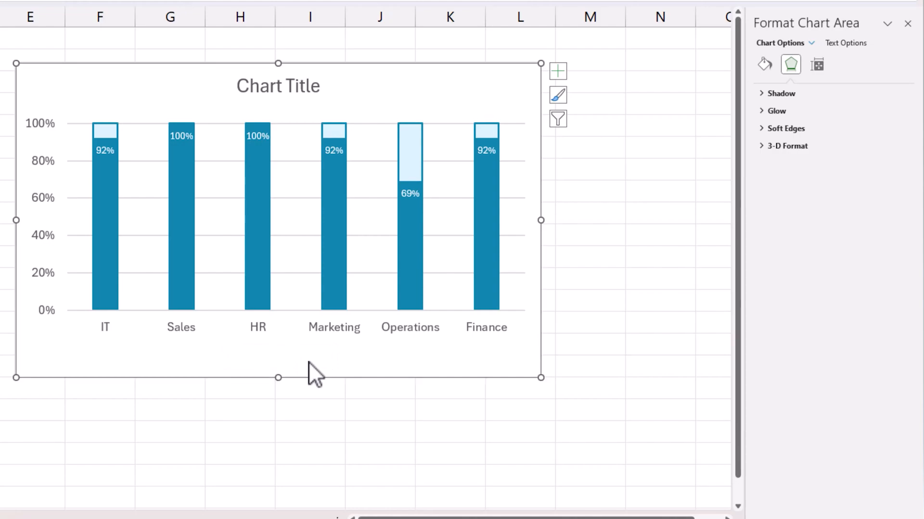
Format the major gridlines as solid lines in a very light grey and deselect the chart.
left_click(296, 302)
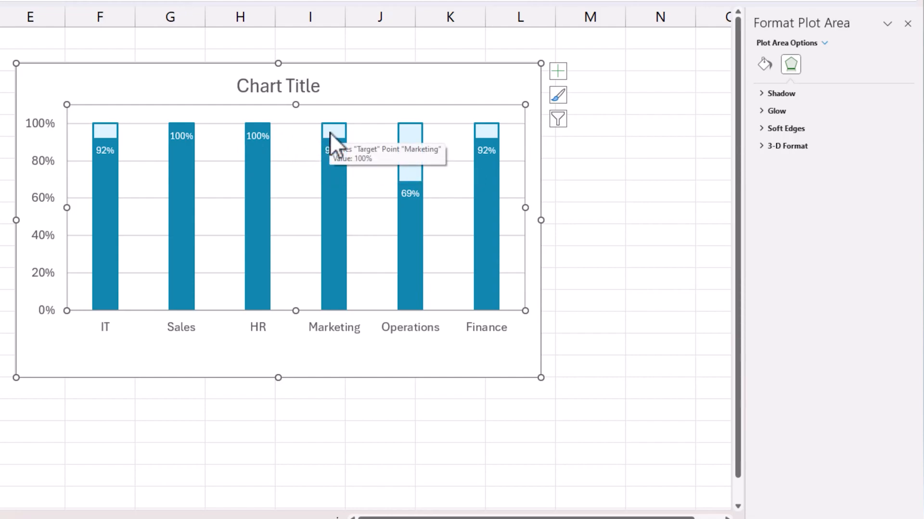
right_click(363, 123)
left_click(459, 224)
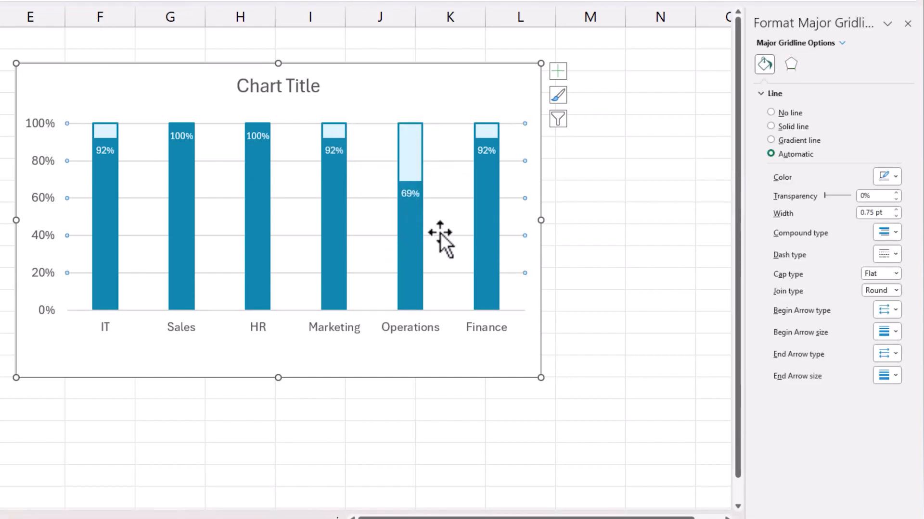
left_click(777, 127)
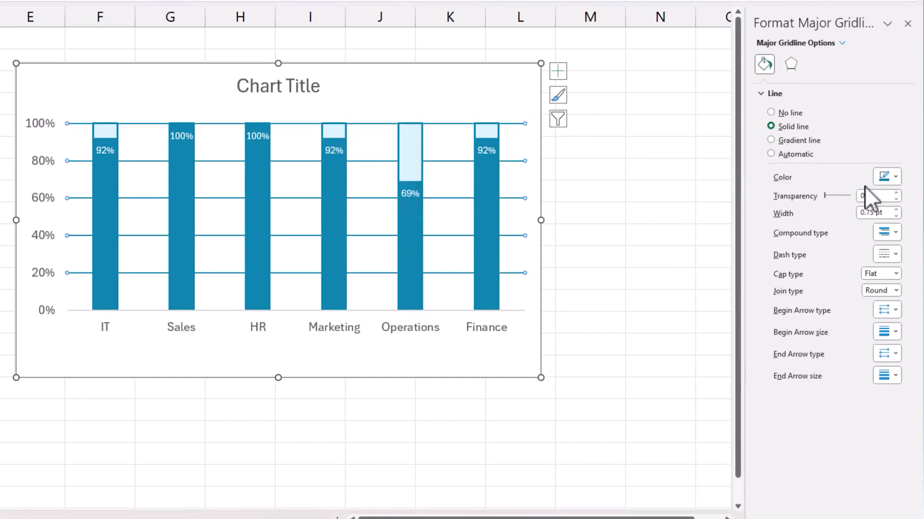
left_click(894, 176)
left_click(819, 228)
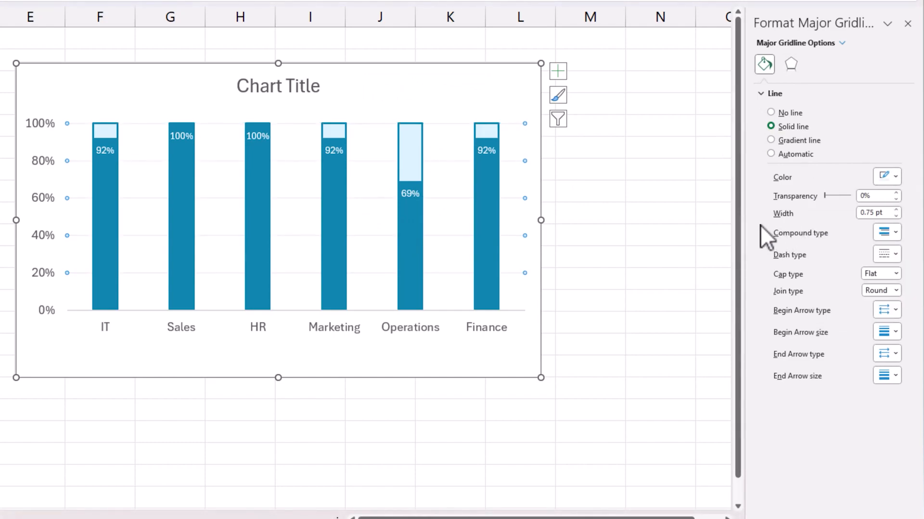
left_click(631, 155)
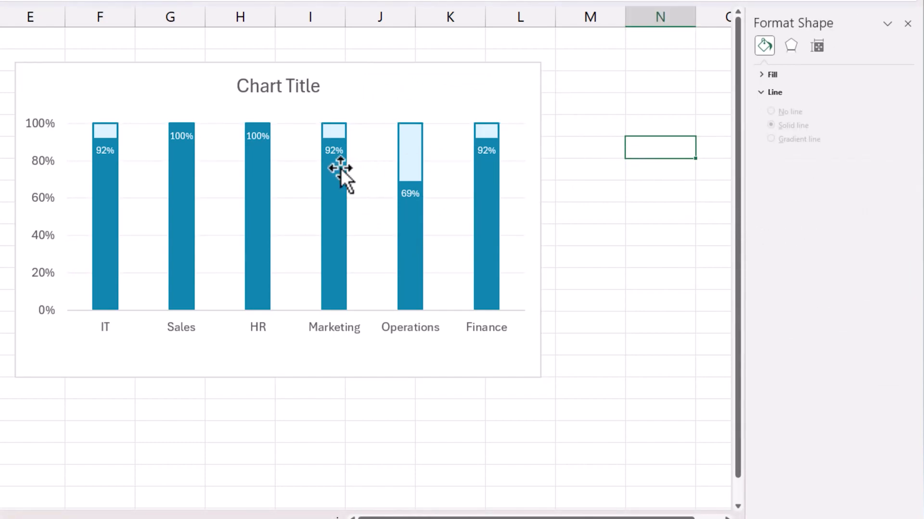
Replace the chart title text with "Progress Tracker by Department".
left_click(272, 84)
left_click(282, 87)
key("ctrl+a")
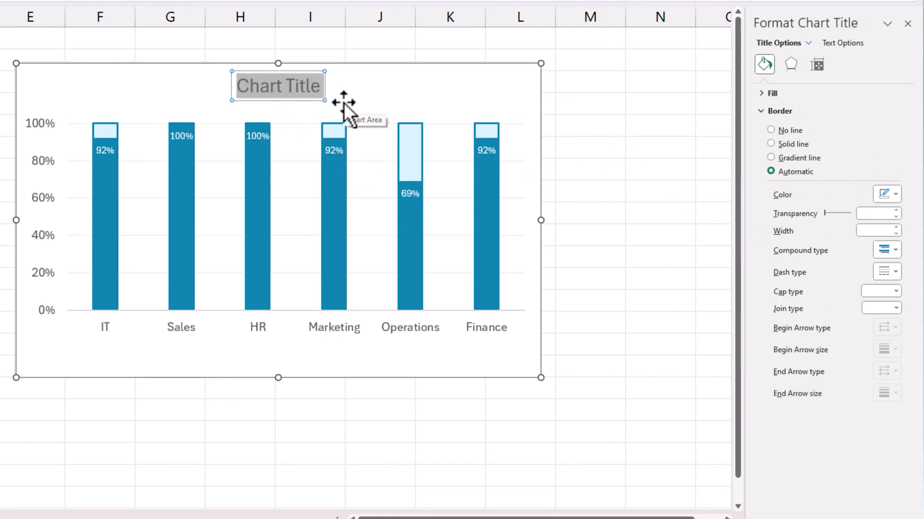
type("rr")
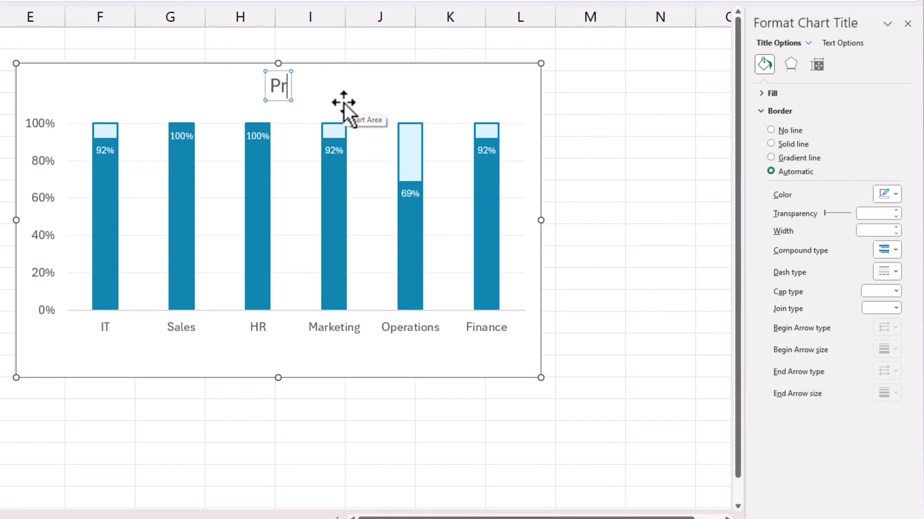
type("ogress Tr")
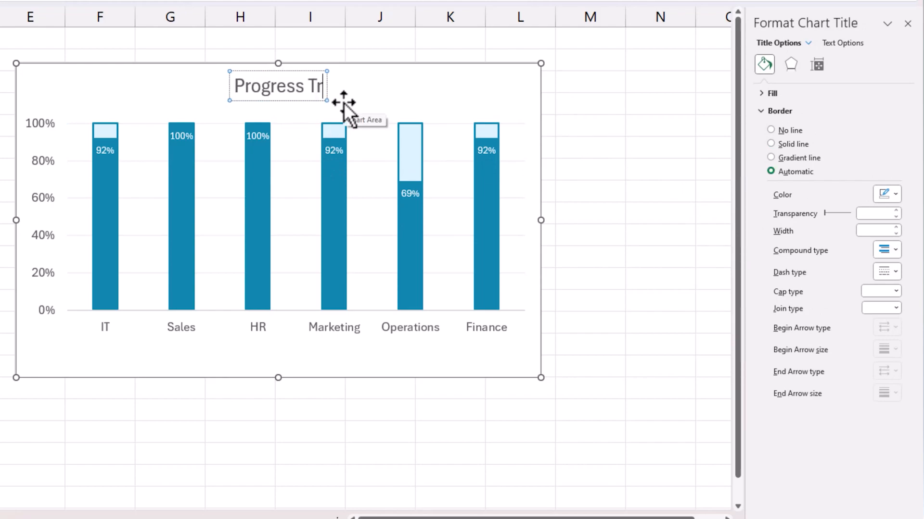
type("acker by Department")
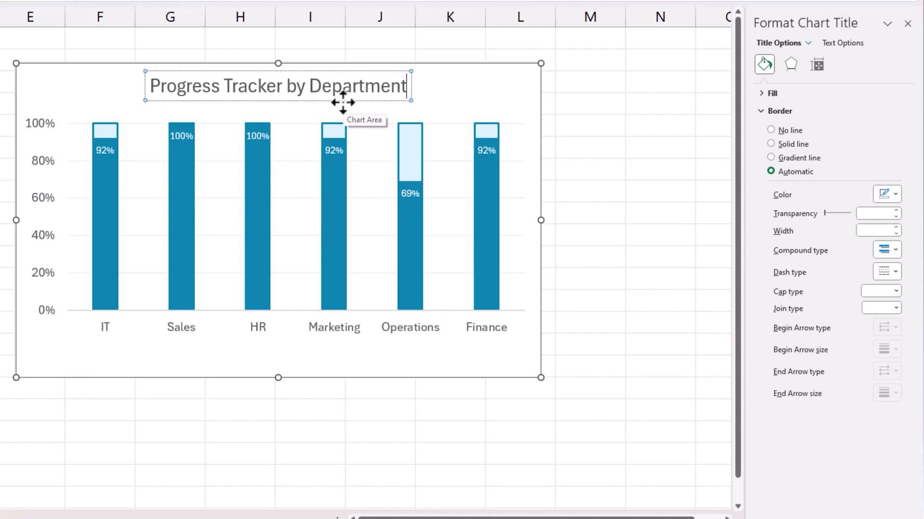
Give the chart title a grey fill and a white font colour.
left_click(286, 99)
left_click(284, 100)
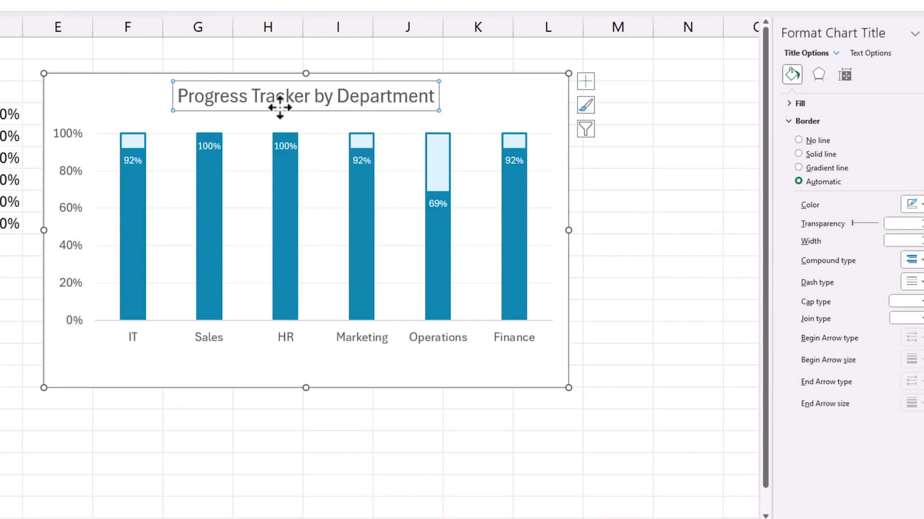
left_click(213, 54)
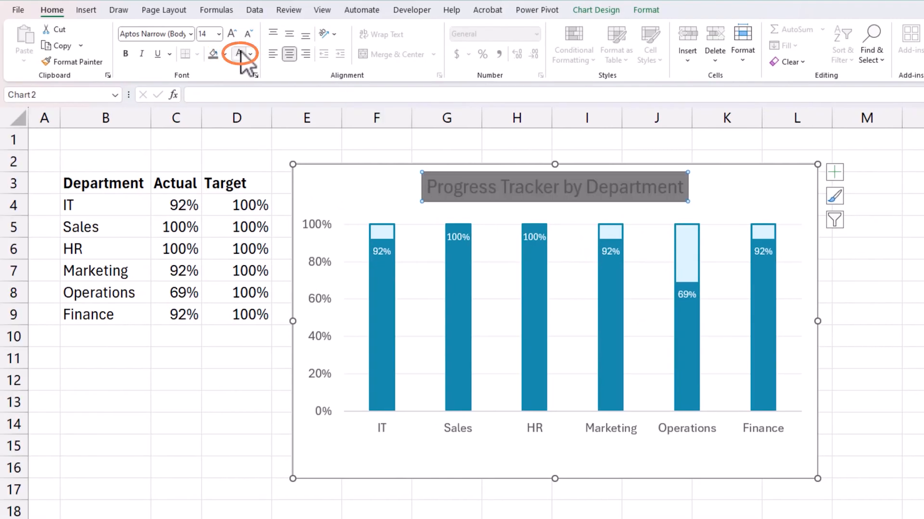
left_click(240, 54)
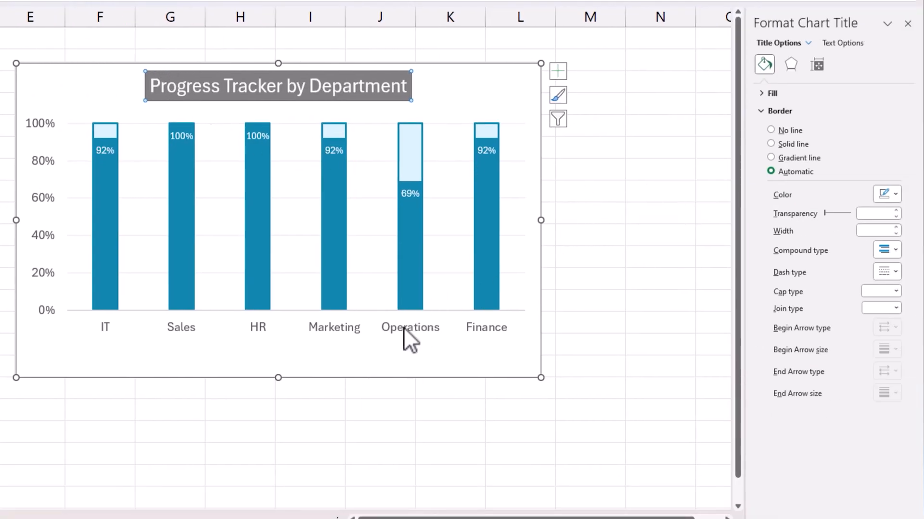
Add axis titles to the chart and delete the horizontal axis title.
left_click(530, 71)
left_click(557, 71)
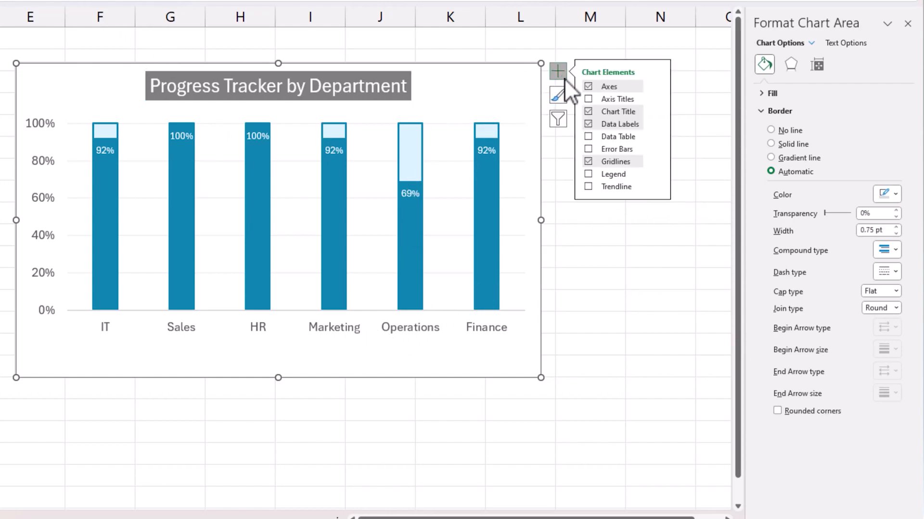
left_click(588, 99)
left_click(314, 357)
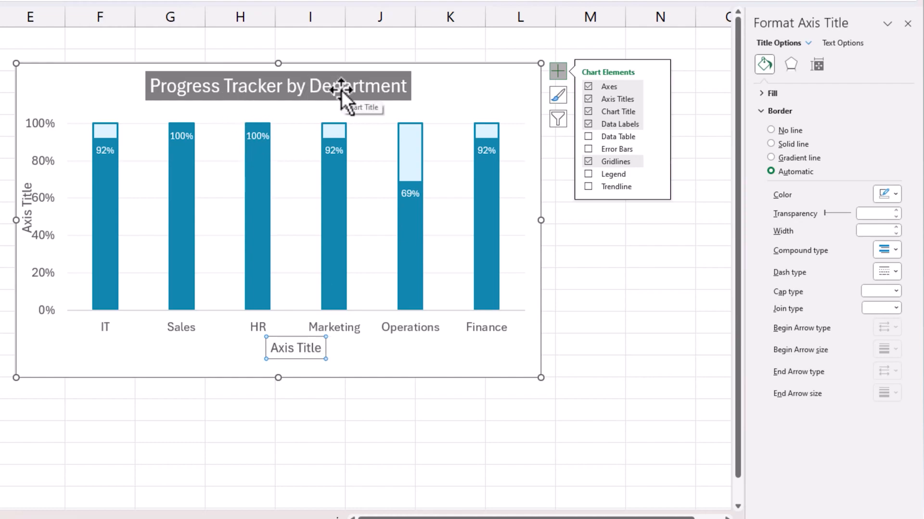
left_click(295, 348)
left_click(298, 338)
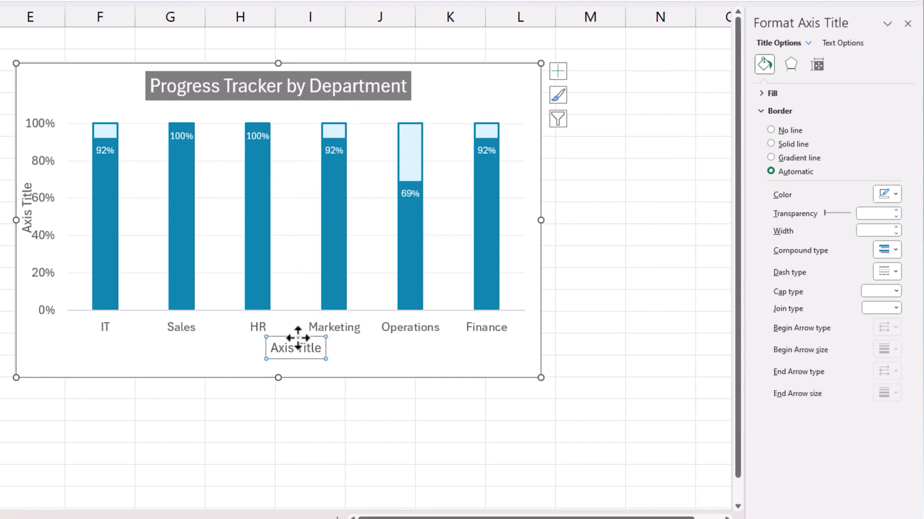
key("Delete")
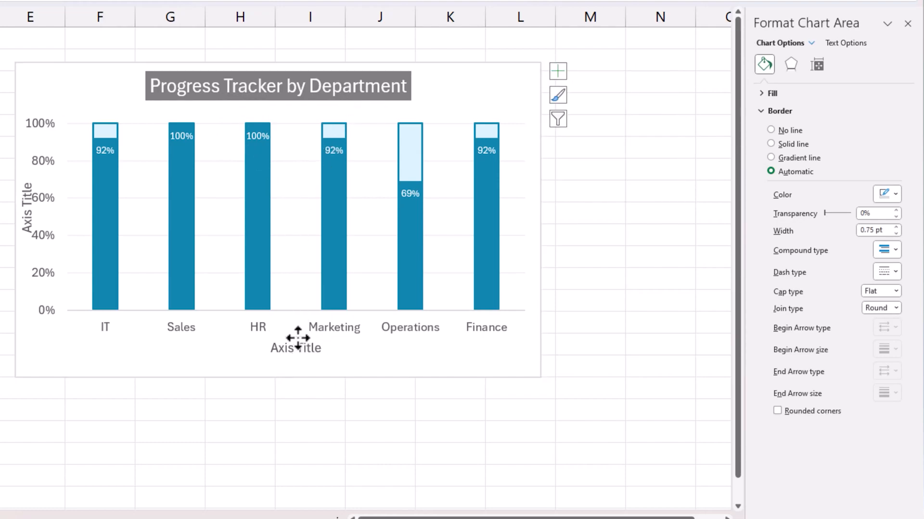
Extend the plot area downward into the empty space below it and delete the vertical axis title.
left_click(291, 307)
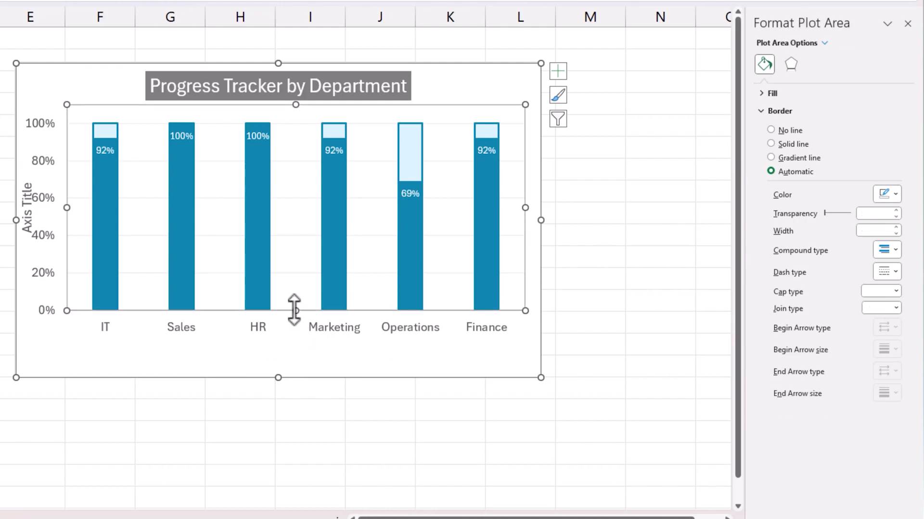
left_click_drag(295, 310, 294, 342)
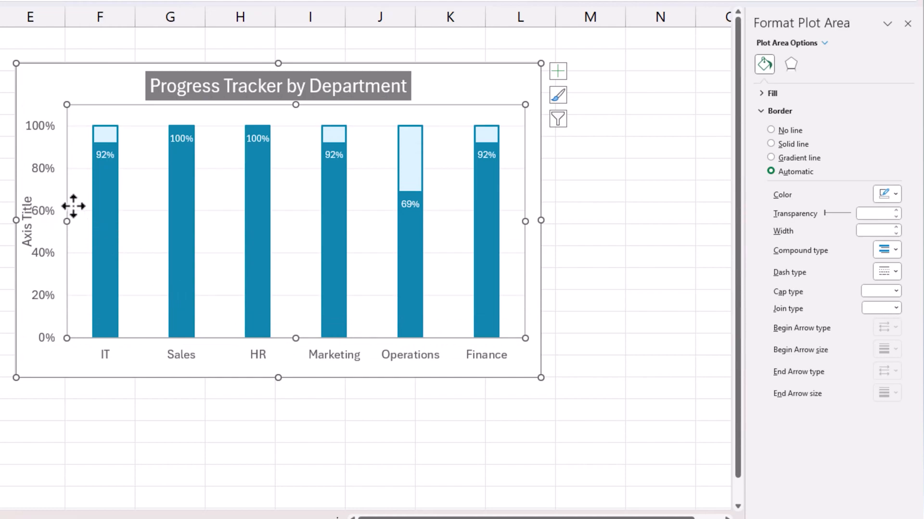
left_click(28, 199)
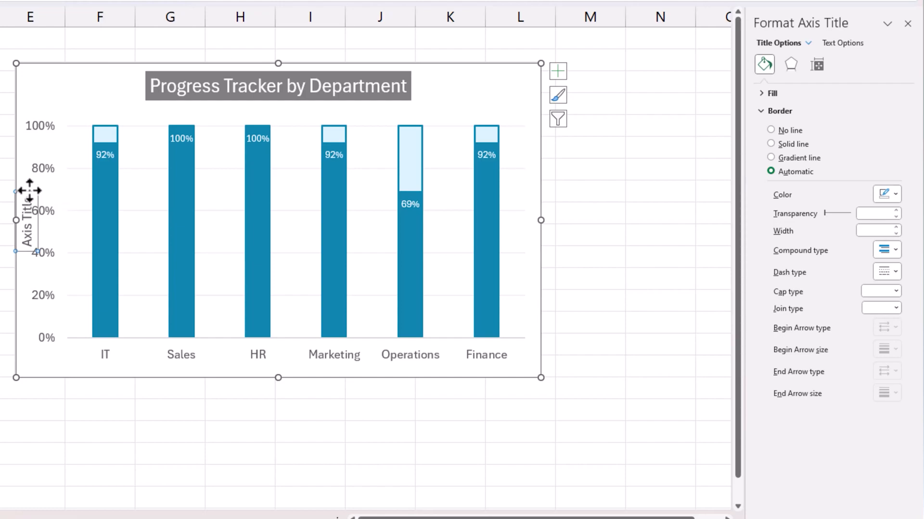
key("Delete")
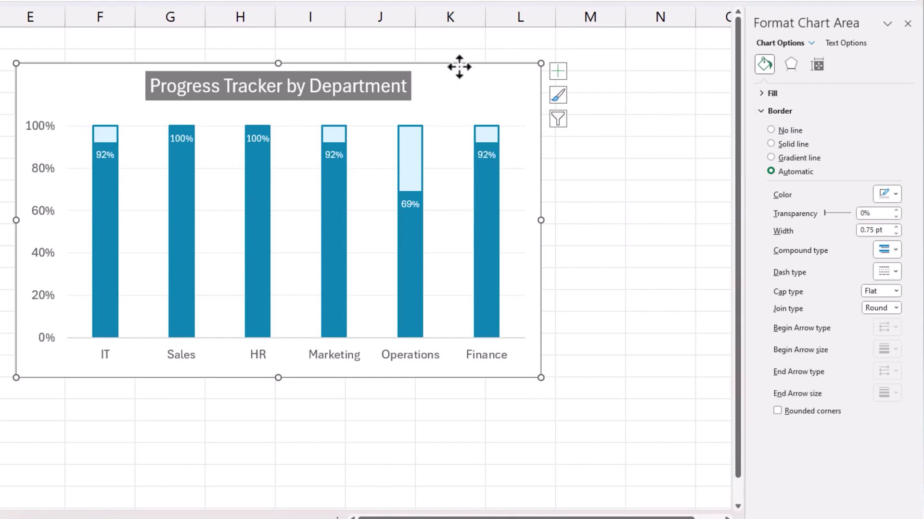
Give the chart area a solid dark grey border with rounded corners and deselect the chart.
left_click(787, 144)
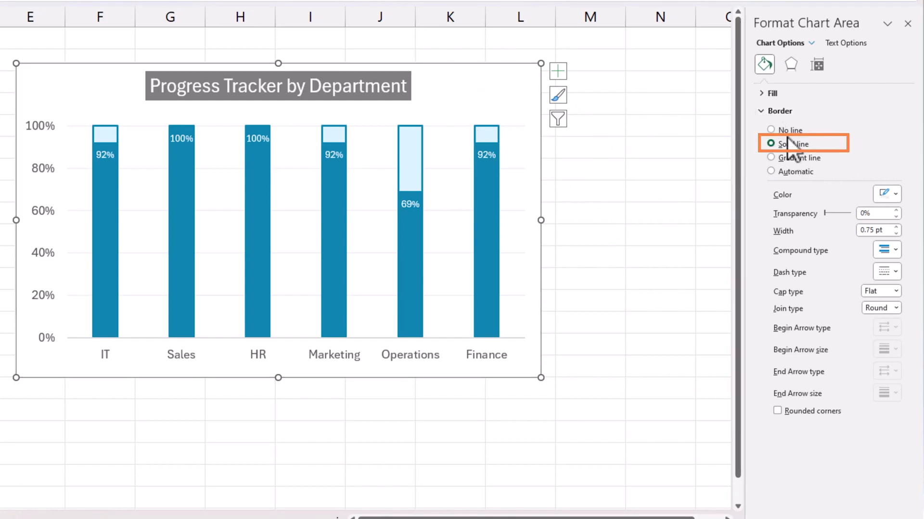
left_click(888, 194)
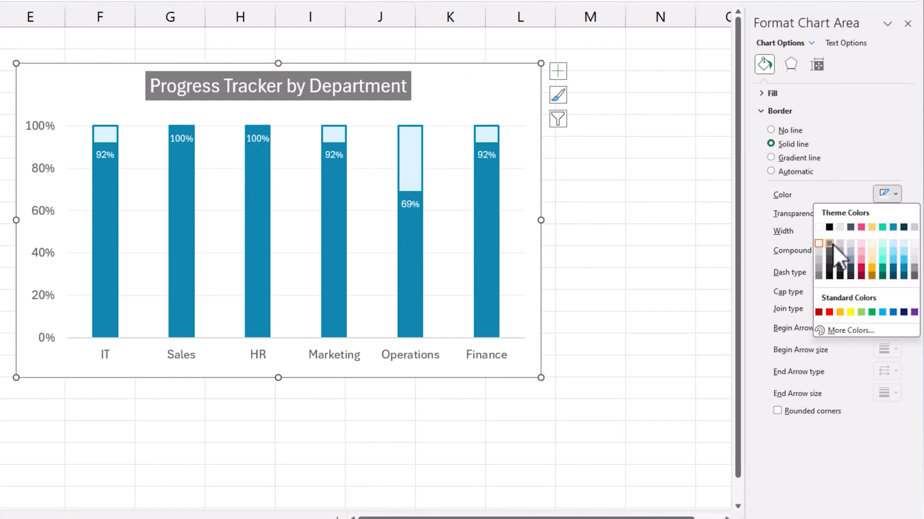
left_click(830, 244)
left_click(777, 411)
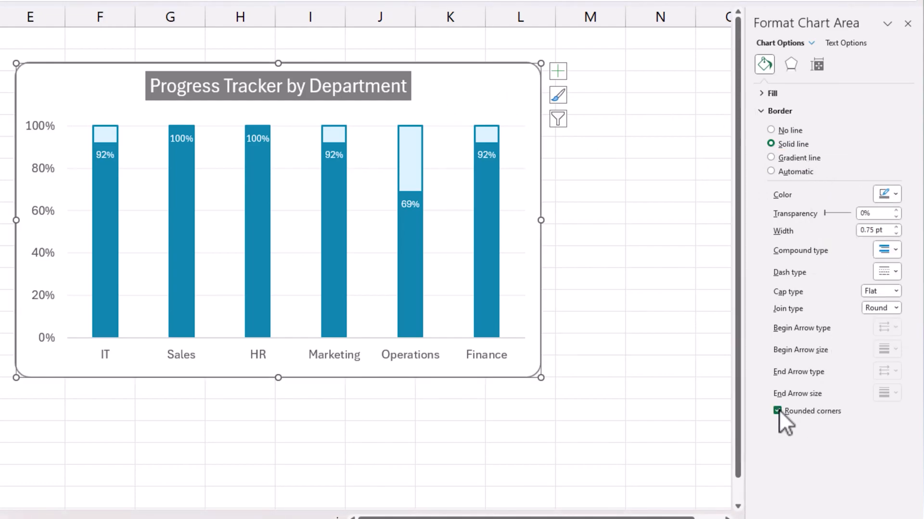
left_click(654, 327)
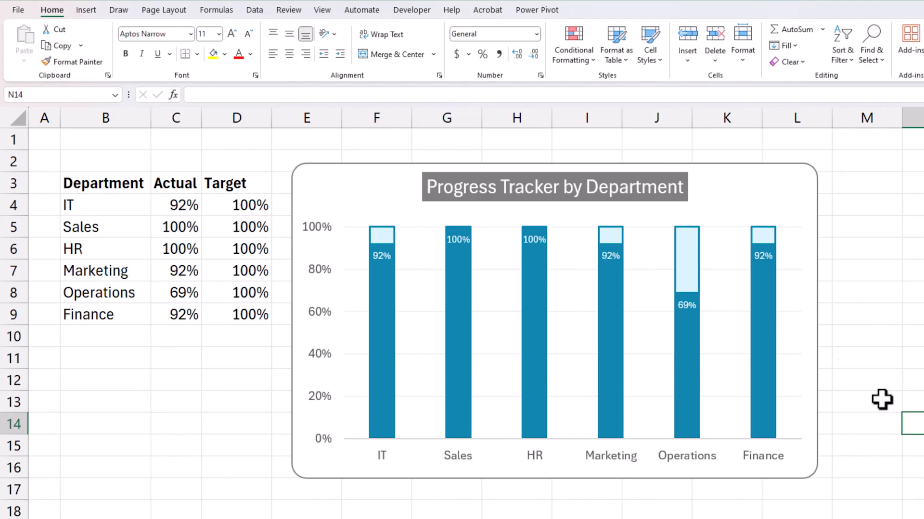
Hide the worksheet gridlines and select cell D13.
left_click(321, 12)
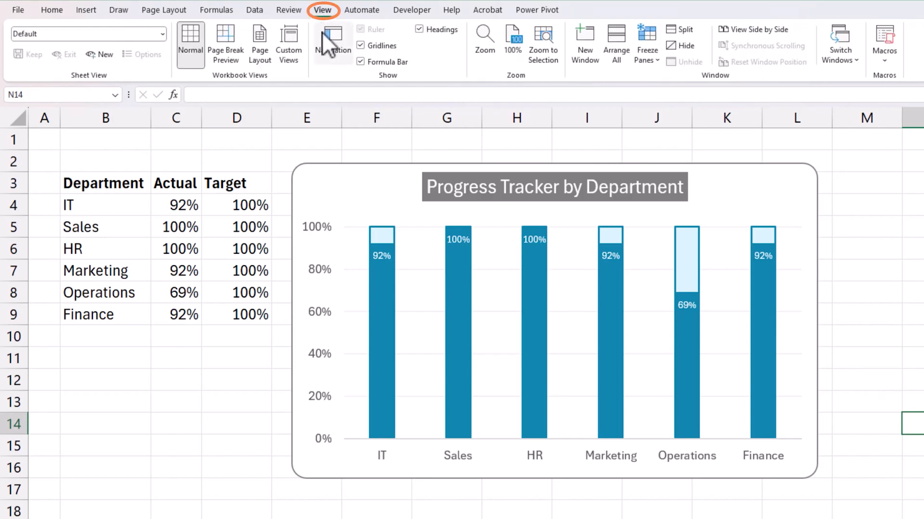
left_click(362, 45)
left_click(215, 406)
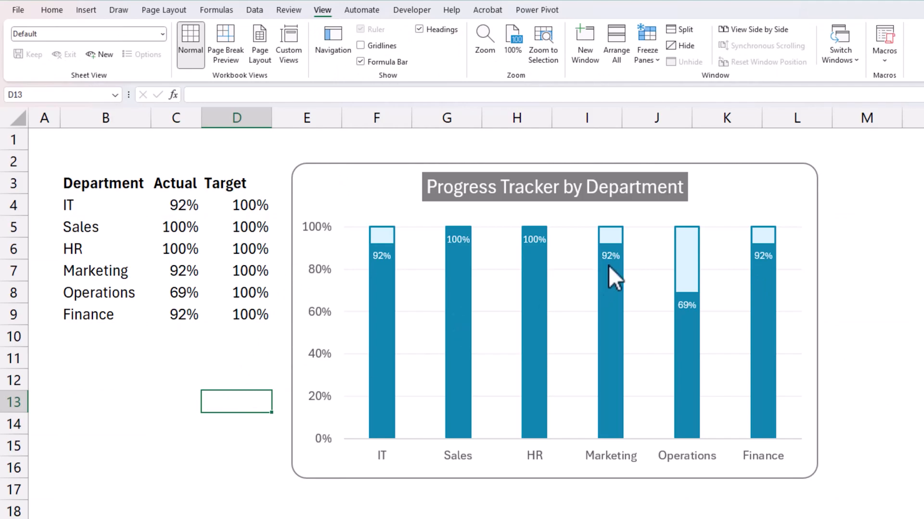
Set the chart area's border to No line and deselect the chart.
left_click(717, 168)
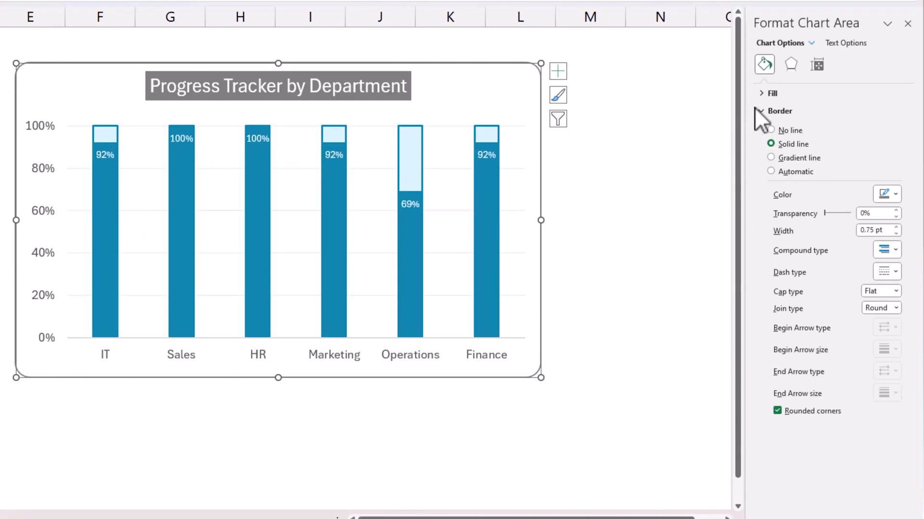
left_click(771, 130)
left_click(685, 184)
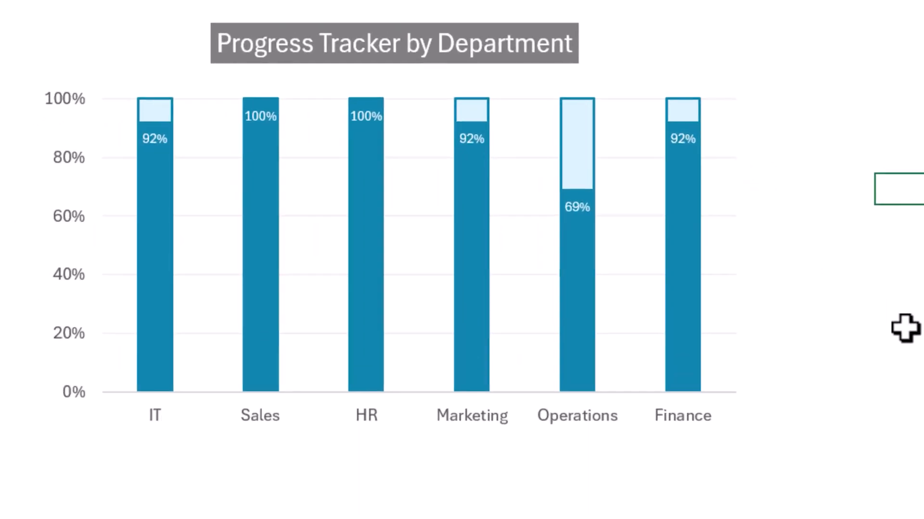